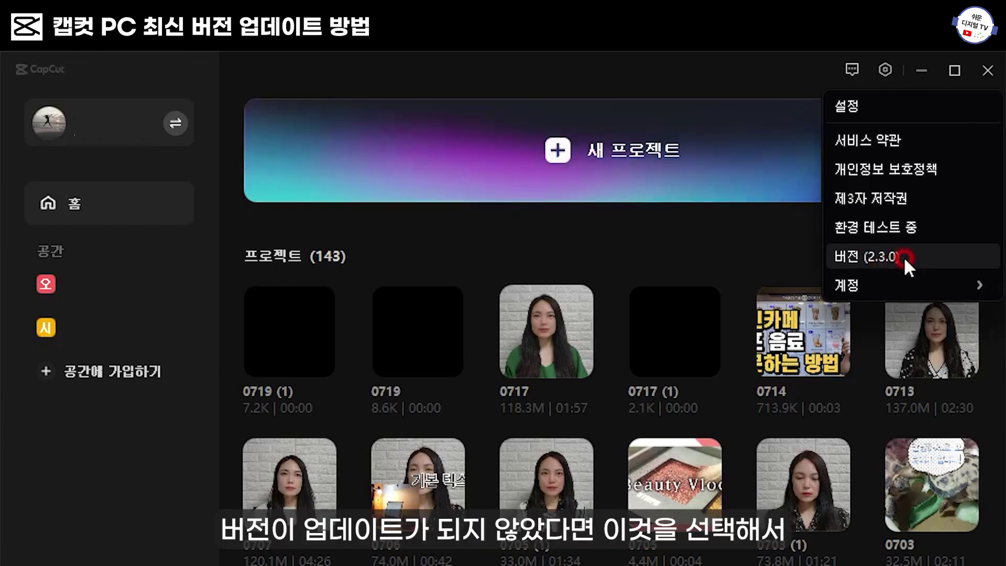
# - Open the version entry (2.3.0) on the home screen to check for a program update
pyautogui.click(903, 256)
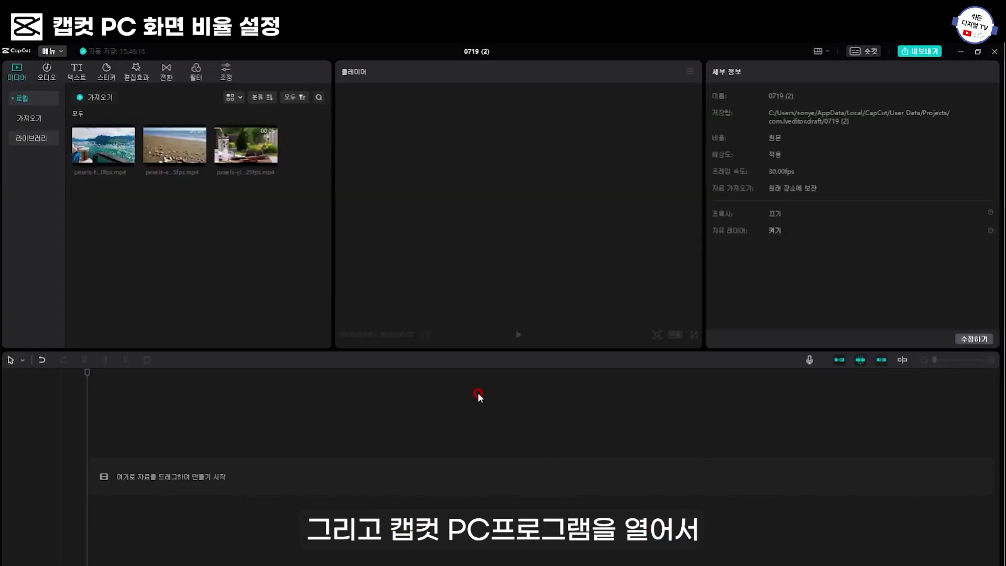
# - Place the three imported video clips on separate stacked timeline tracks, all starting at 00:00
pyautogui.click(115, 141)
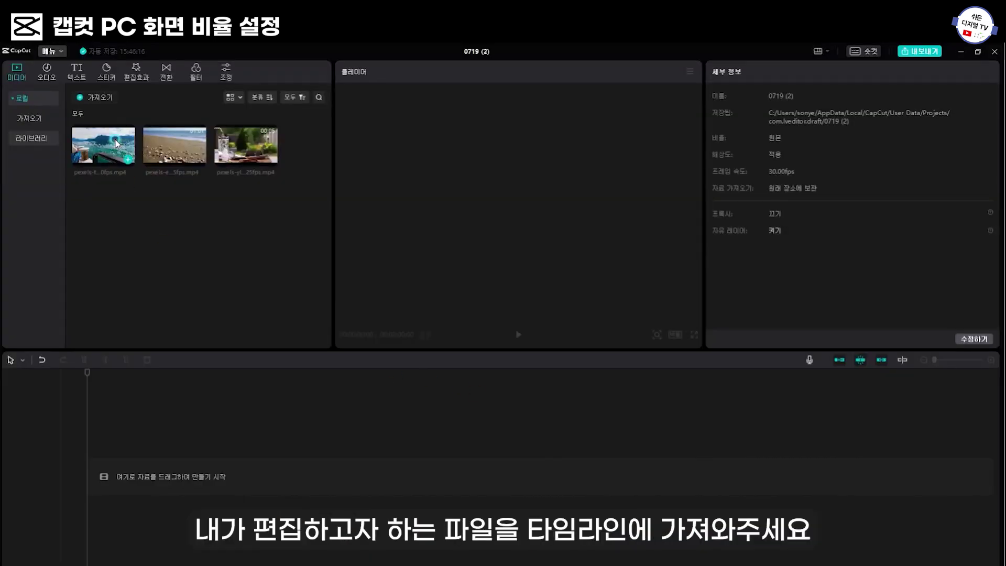
pyautogui.moveTo(117, 144); pyautogui.dragTo(88, 474)
pyautogui.click(555, 409)
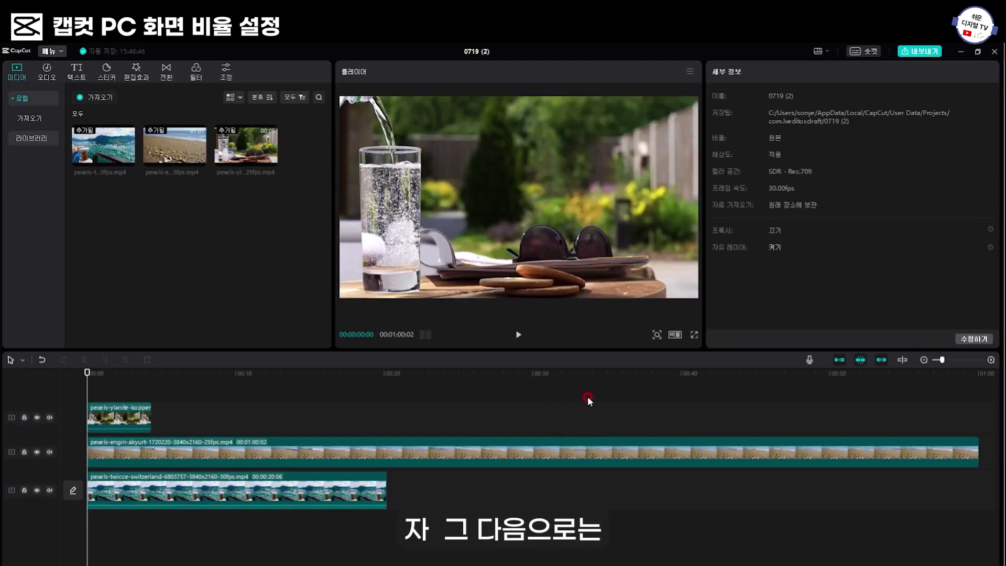
# - Try the 16:9 landscape and 9:16 portrait aspect ratios on the project preview
pyautogui.click(676, 340)
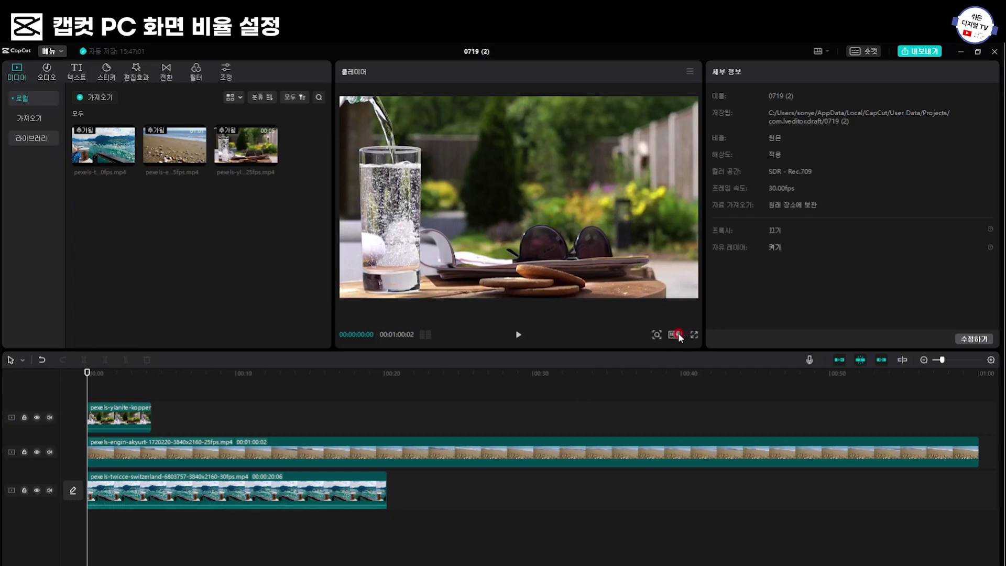
pyautogui.click(676, 335)
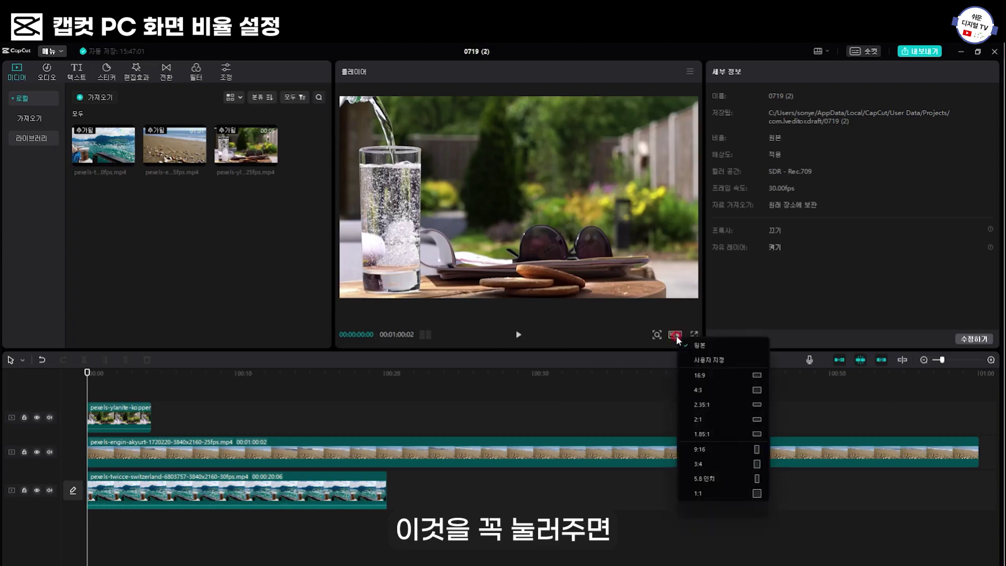
pyautogui.click(729, 374)
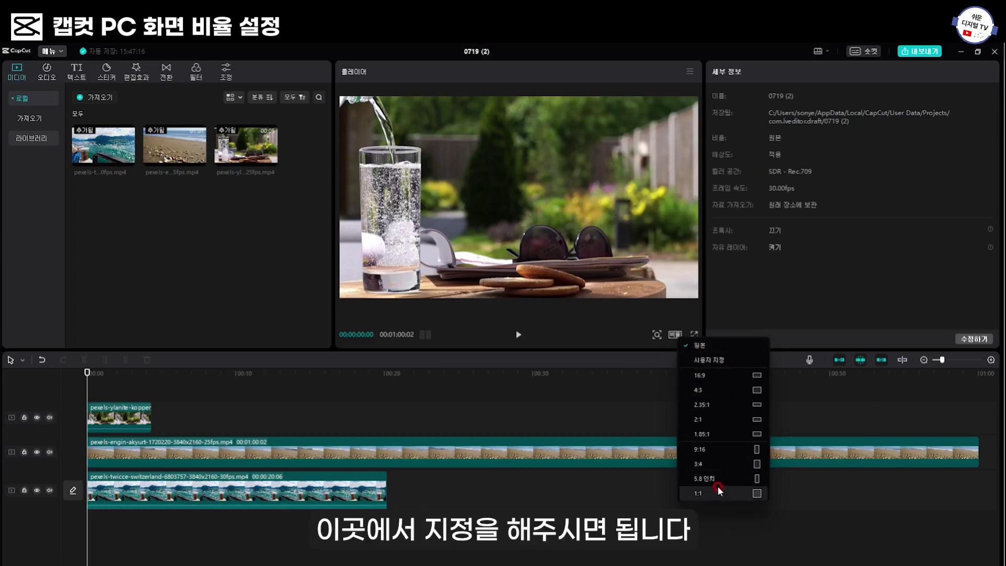
pyautogui.click(707, 380)
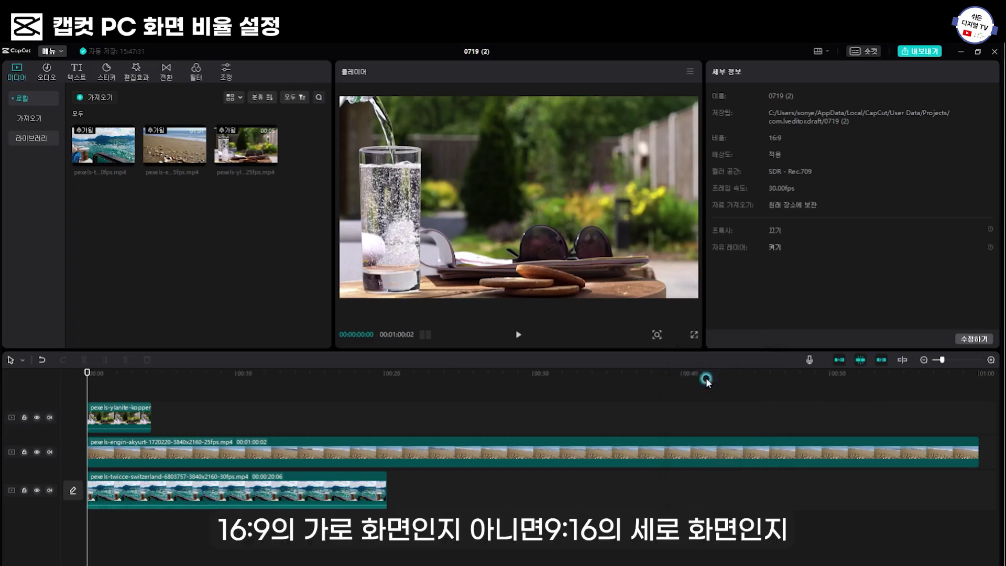
pyautogui.click(677, 335)
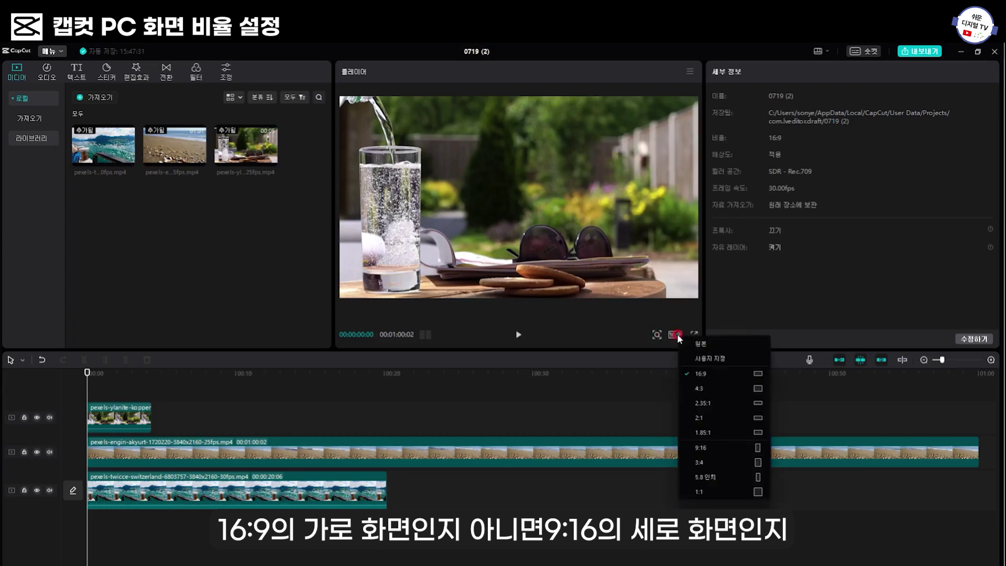
pyautogui.click(703, 455)
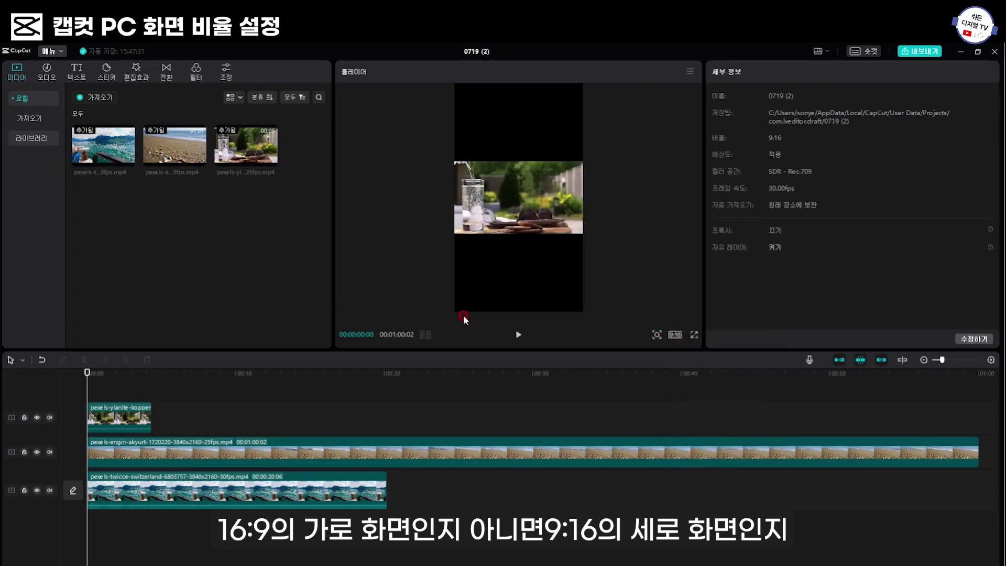
# - Set the project's aspect ratio to 1:1
pyautogui.click(676, 334)
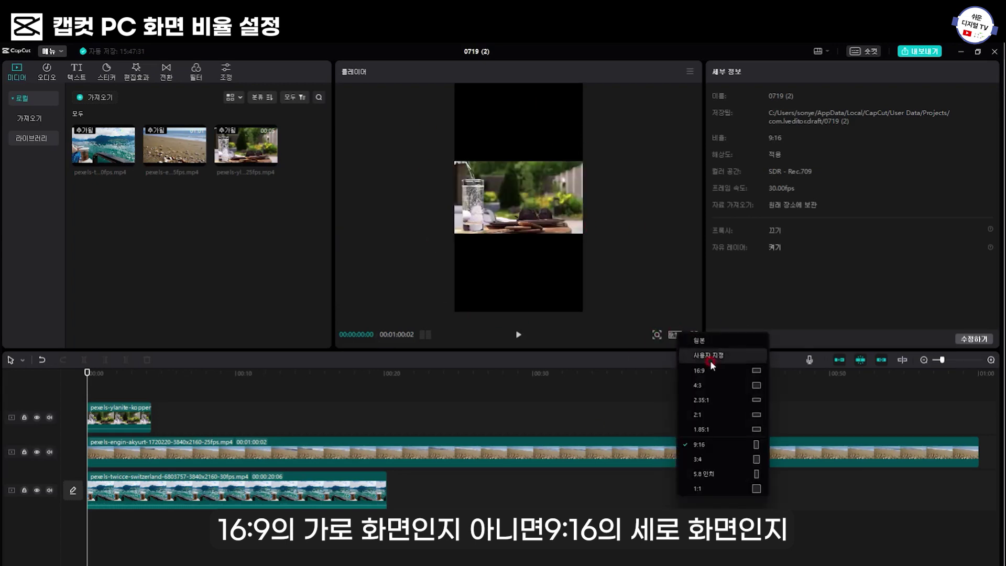
pyautogui.click(718, 489)
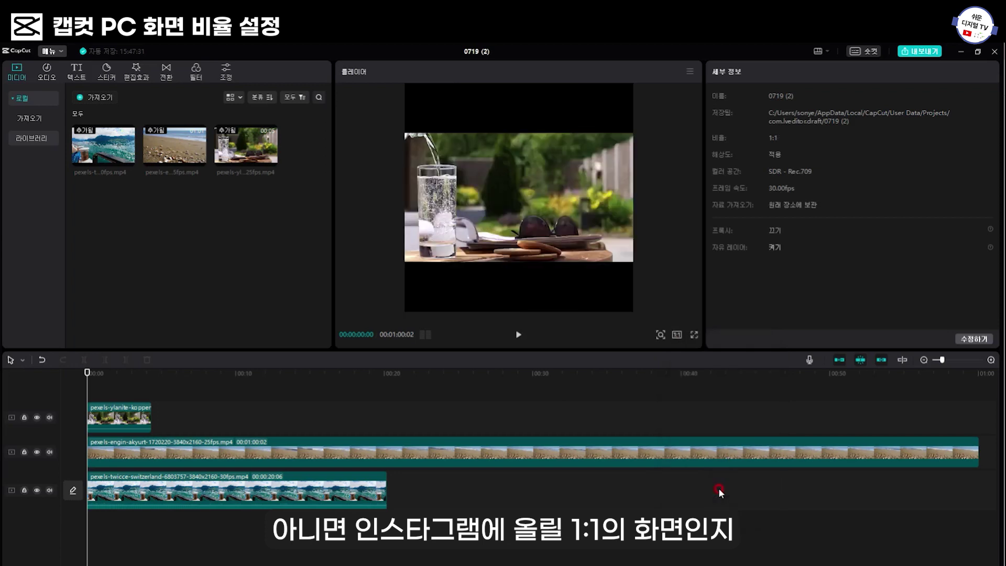
pyautogui.click(678, 334)
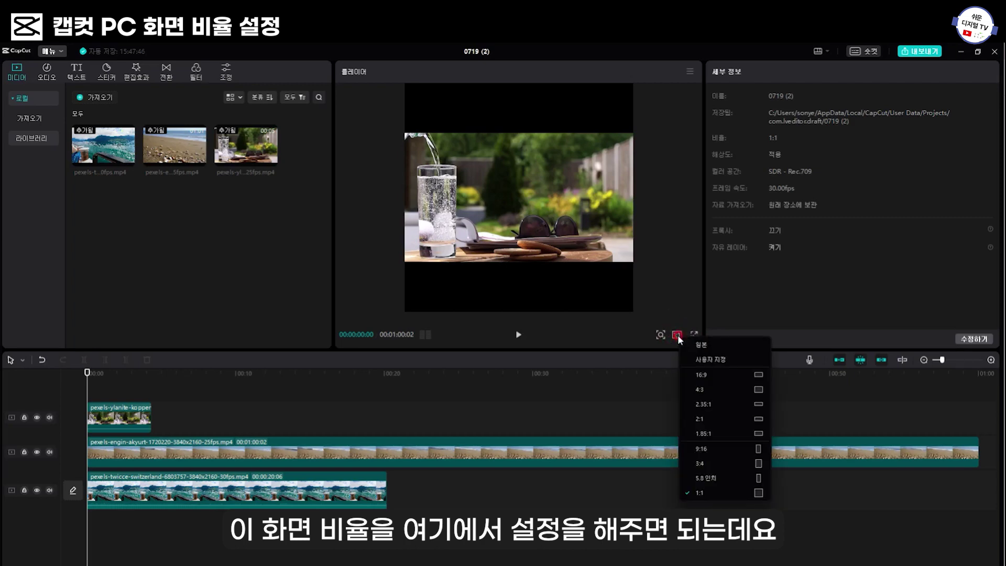
pyautogui.click(701, 493)
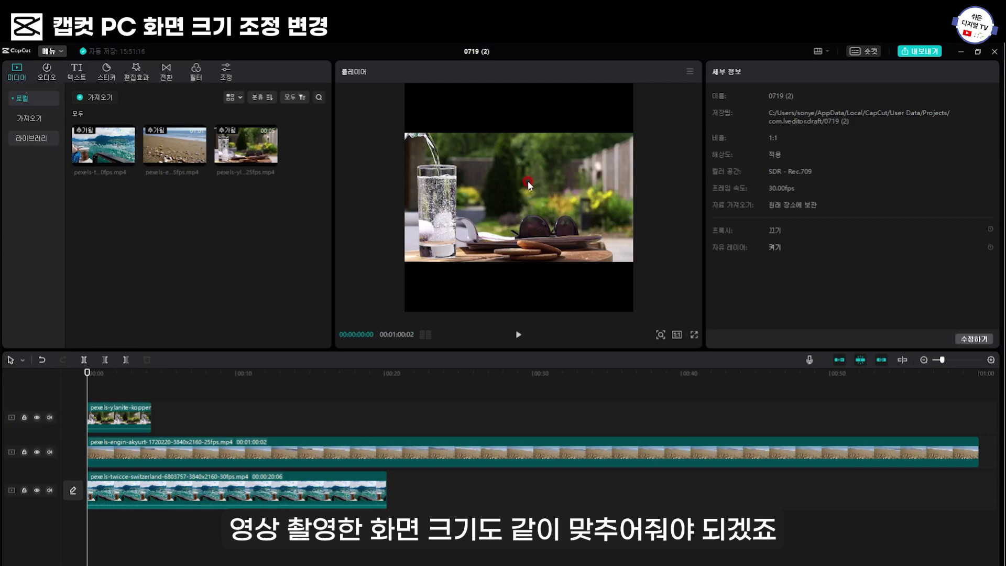
# - Scale the water-glass clip uniformly to about 180% and move it to about X 1536, Y 24 to frame the glass
pyautogui.click(91, 410)
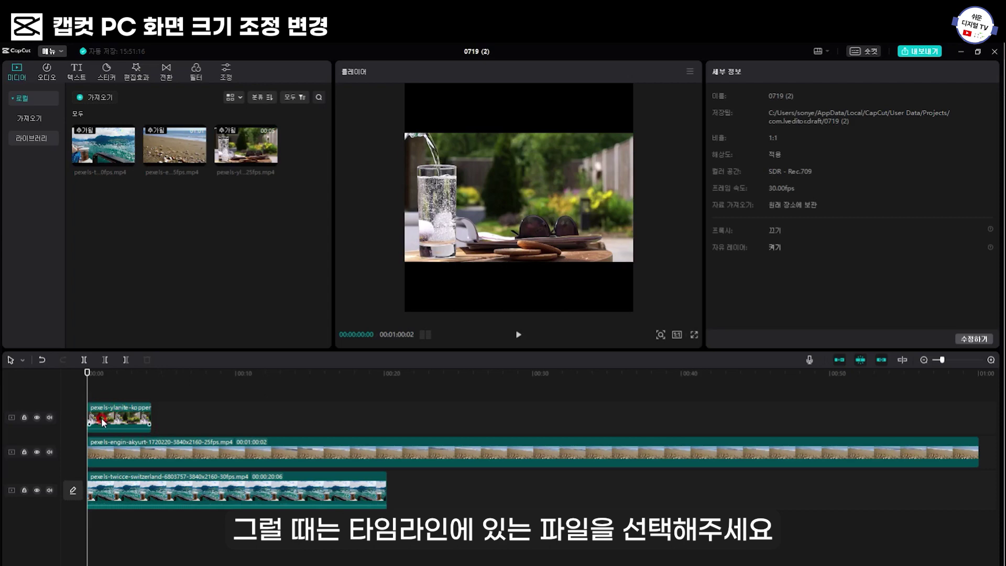
pyautogui.click(103, 421)
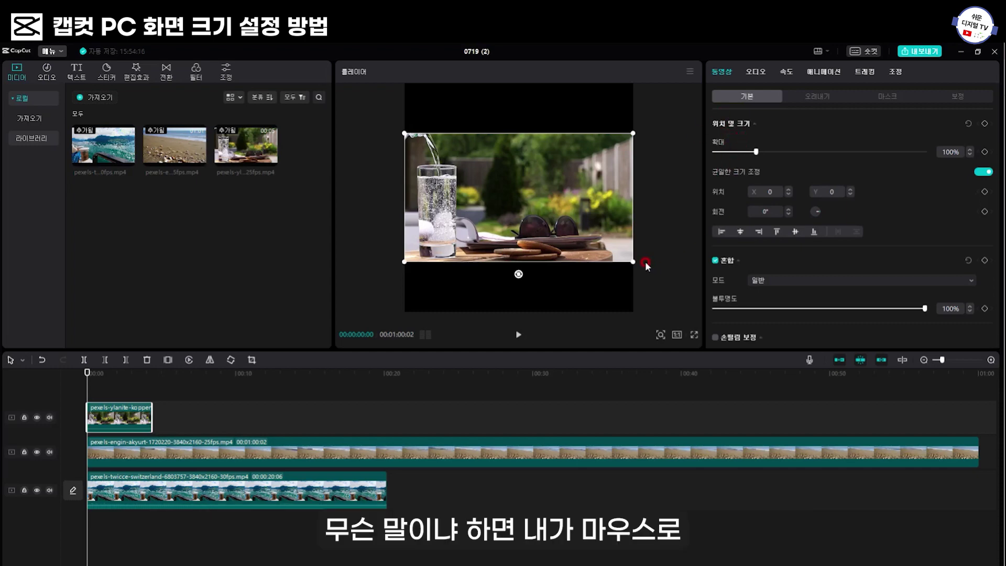
pyautogui.moveTo(634, 263); pyautogui.dragTo(564, 213)
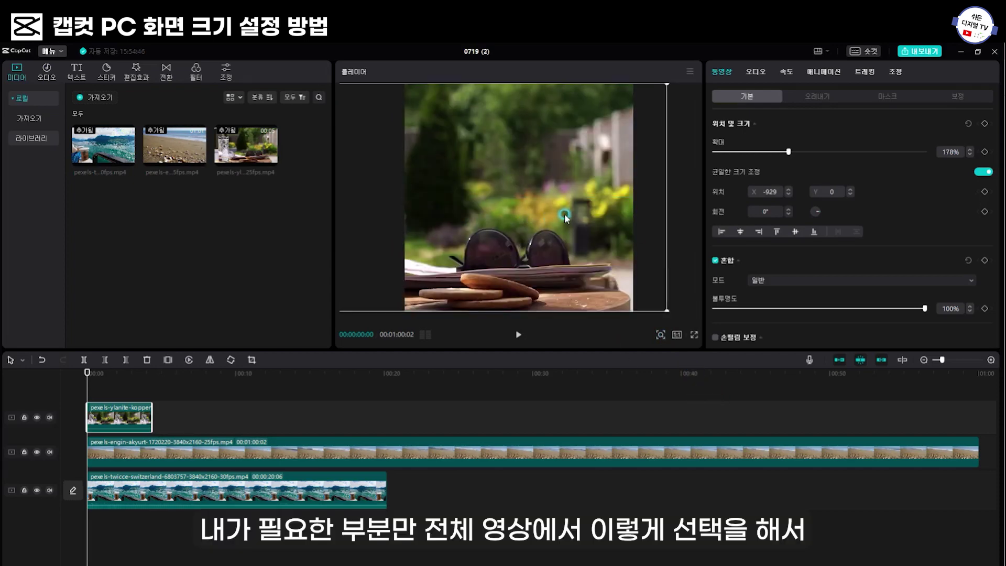
pyautogui.moveTo(477, 213); pyautogui.dragTo(619, 214)
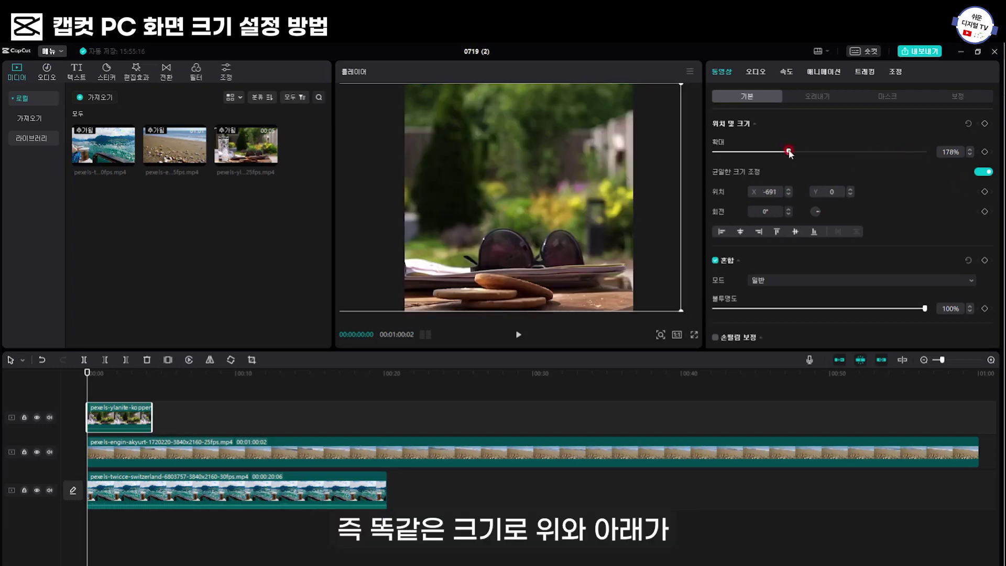
pyautogui.moveTo(790, 152)
pyautogui.mouseDown()
pyautogui.moveTo(740, 153)
pyautogui.moveTo(794, 156)
pyautogui.moveTo(778, 154)
pyautogui.mouseUp()
pyautogui.moveTo(772, 156)
pyautogui.mouseDown()
pyautogui.moveTo(755, 156)
pyautogui.moveTo(790, 155)
pyautogui.mouseUp()
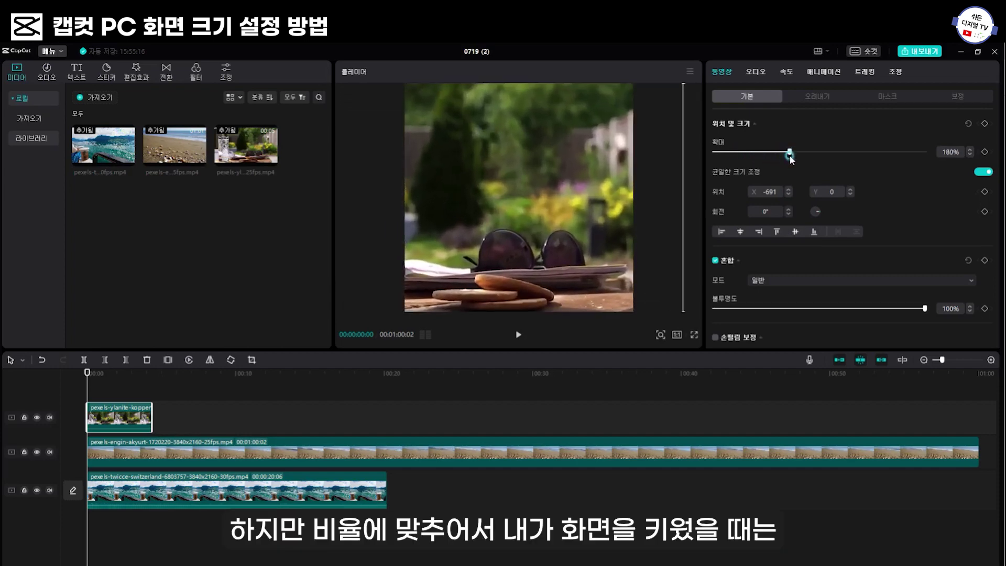
pyautogui.moveTo(493, 198); pyautogui.dragTo(627, 195)
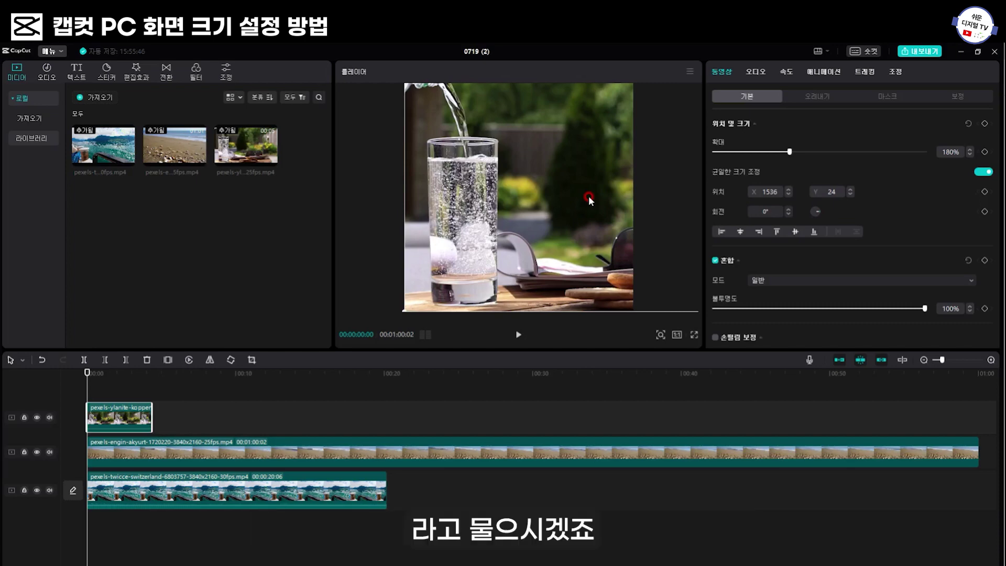
# - Turn off uniform scaling for the water-glass clip and reset its position and size
pyautogui.click(985, 173)
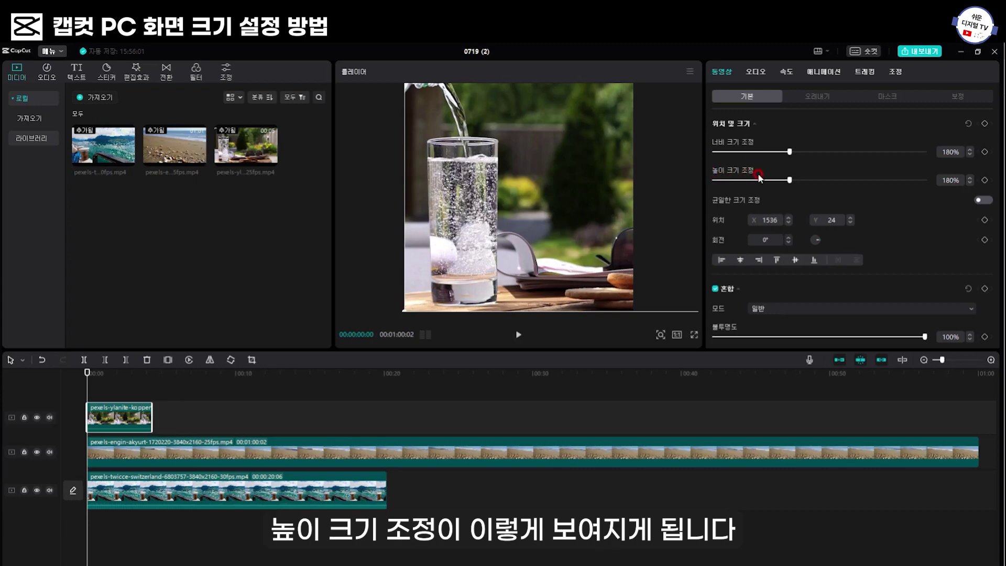
pyautogui.click(969, 124)
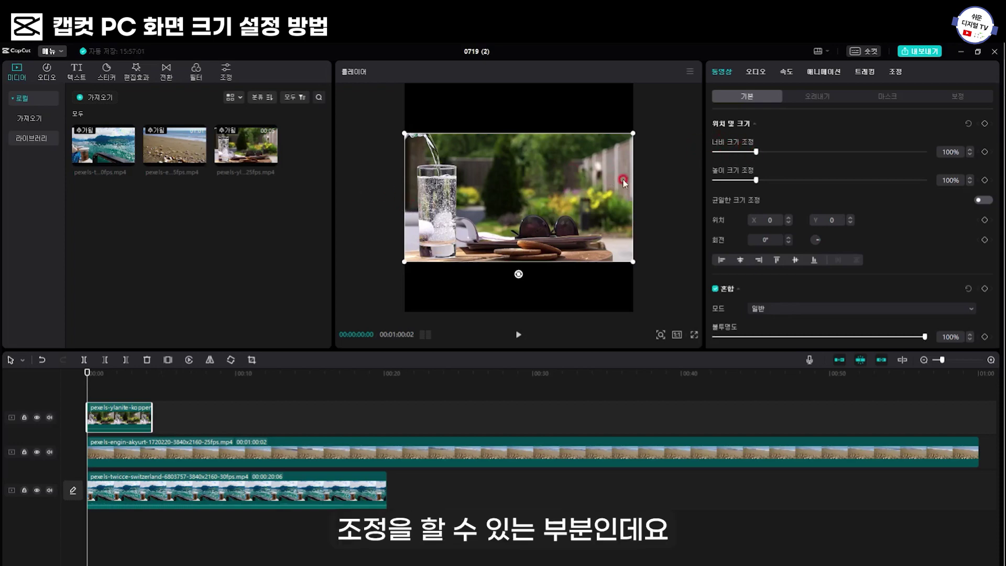
# - Try a width scale of about 157% on the water-glass clip, return it to 100%, and stretch its height to about 181%
pyautogui.moveTo(757, 151); pyautogui.dragTo(782, 150)
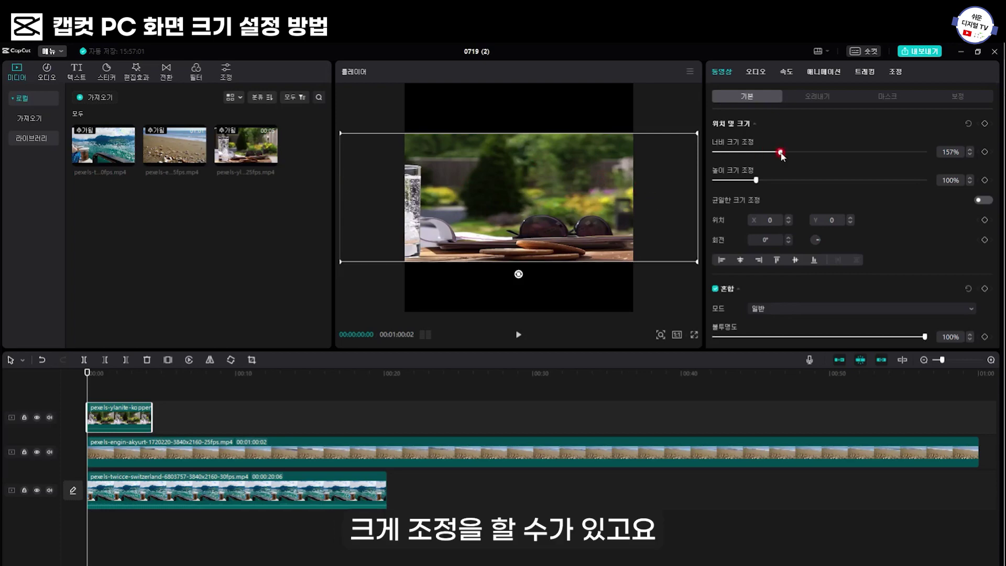
pyautogui.moveTo(781, 153); pyautogui.dragTo(756, 152)
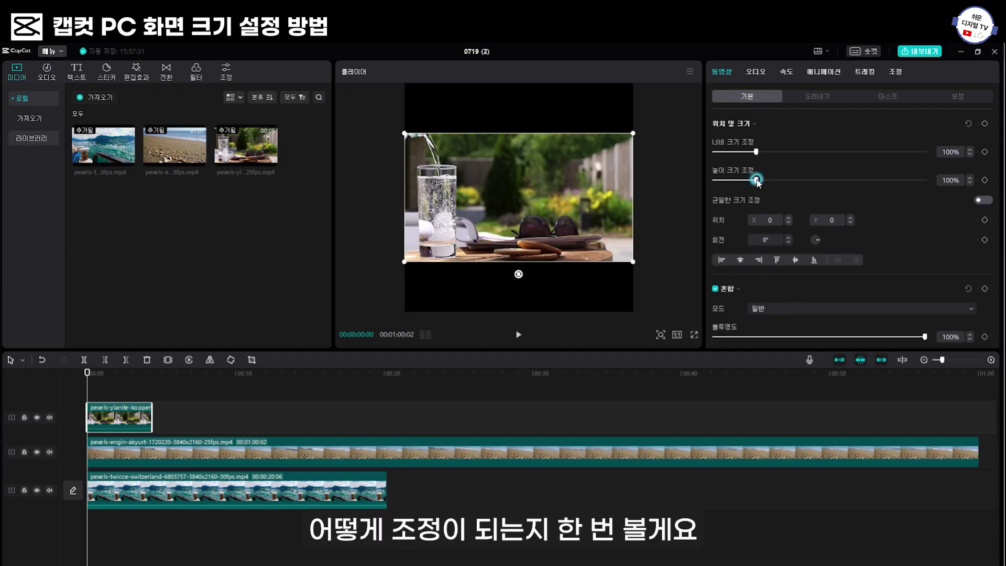
pyautogui.moveTo(756, 181); pyautogui.dragTo(787, 177)
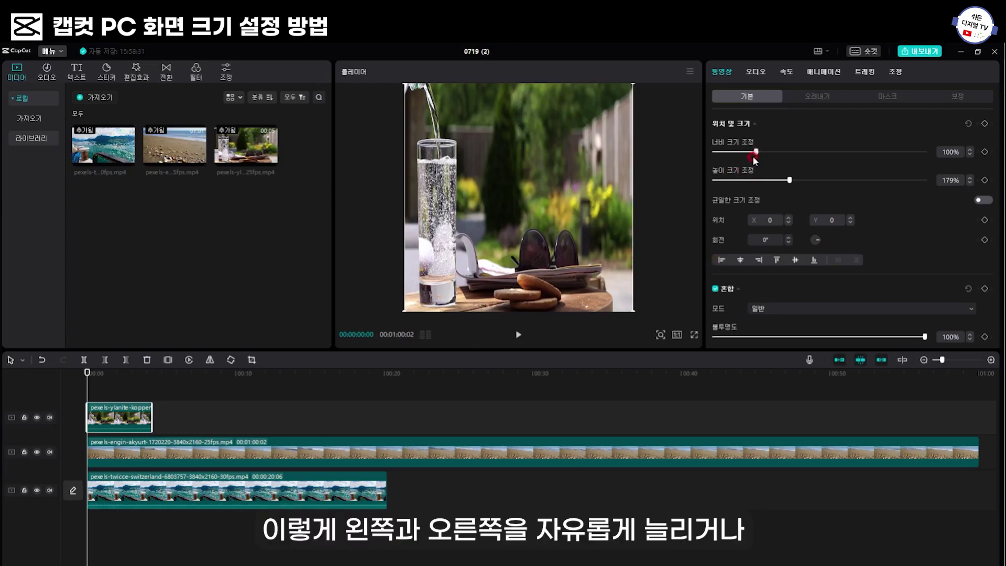
pyautogui.moveTo(755, 153); pyautogui.dragTo(759, 181)
pyautogui.click(728, 244)
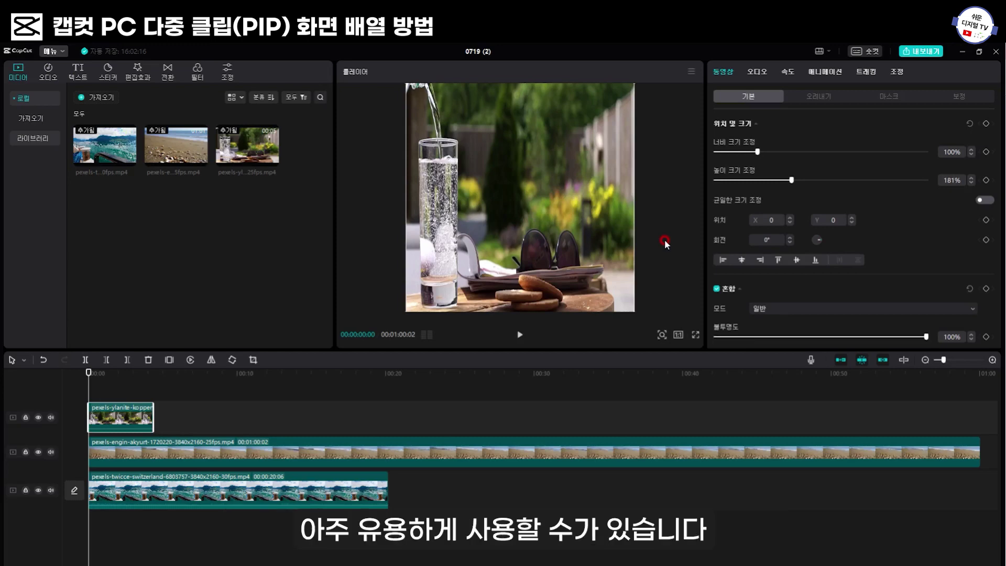
# - Set the project's aspect ratio to 9:16 and the water-glass clip's height scale to 100%
pyautogui.click(678, 334)
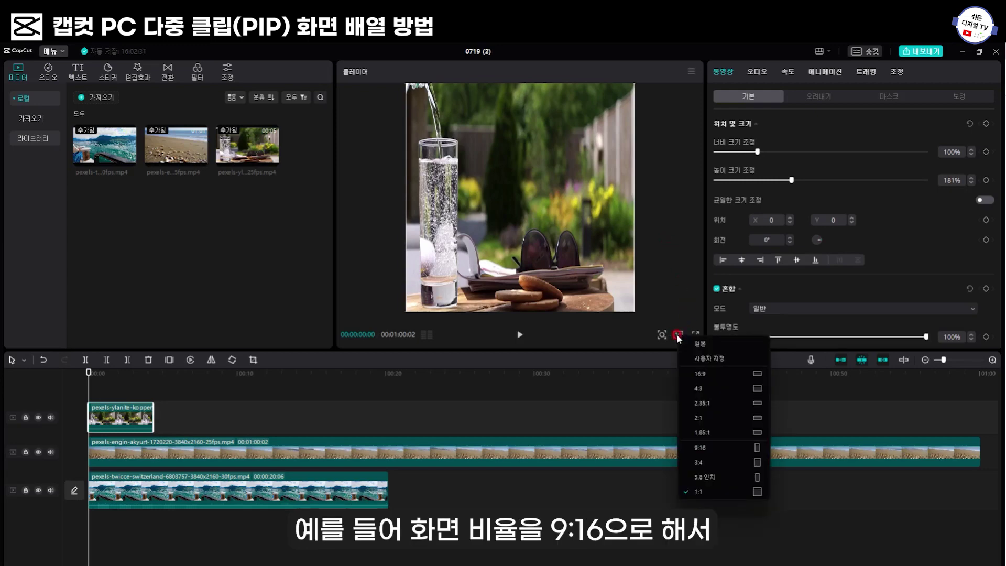
pyautogui.click(712, 447)
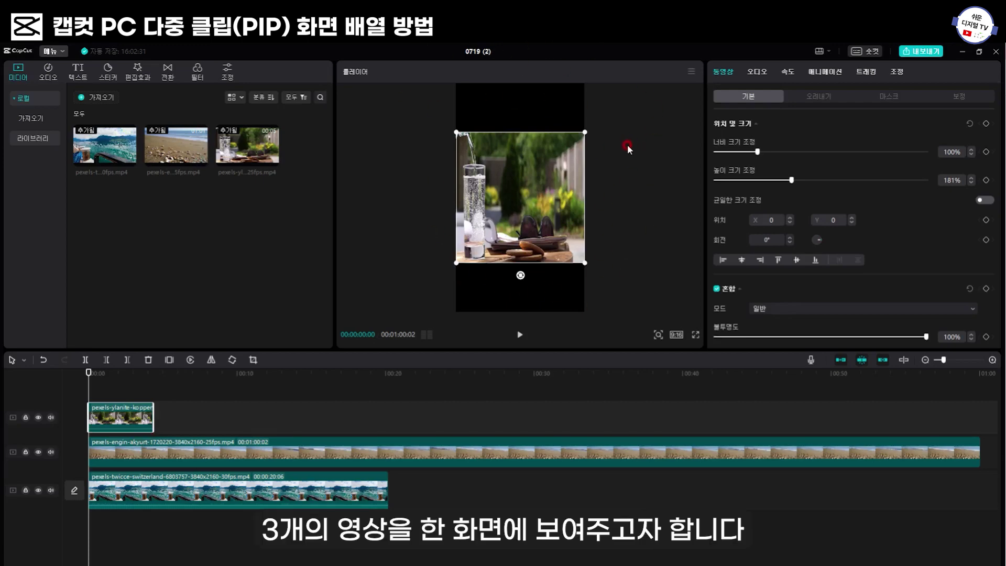
pyautogui.click(951, 180)
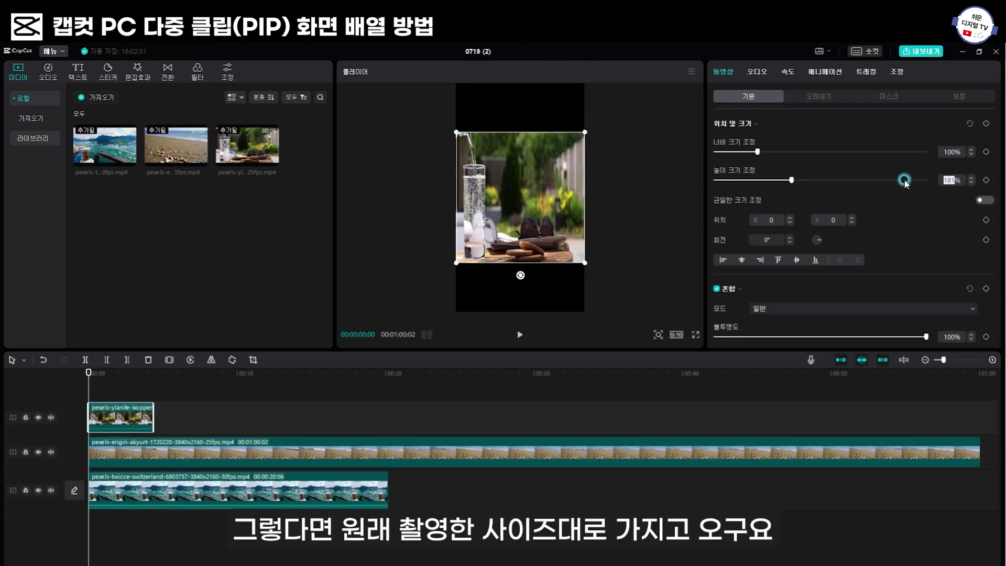
pyautogui.write('100')
pyautogui.press('Return')
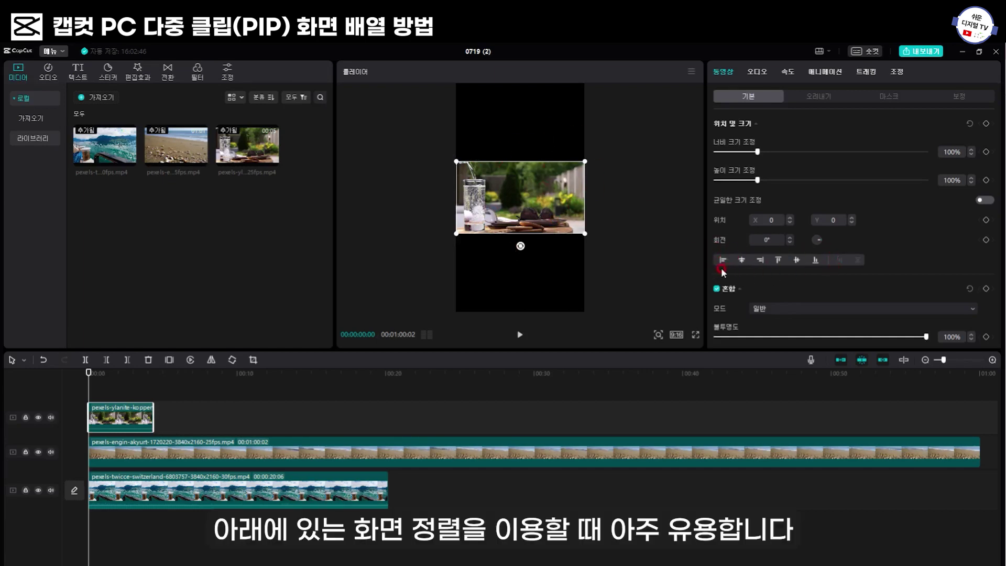
# - Move the water-glass clip to the top of the portrait frame and the beach clip to the bottom, at about Y -1409
pyautogui.moveTo(513, 222); pyautogui.dragTo(513, 142)
pyautogui.click(530, 206)
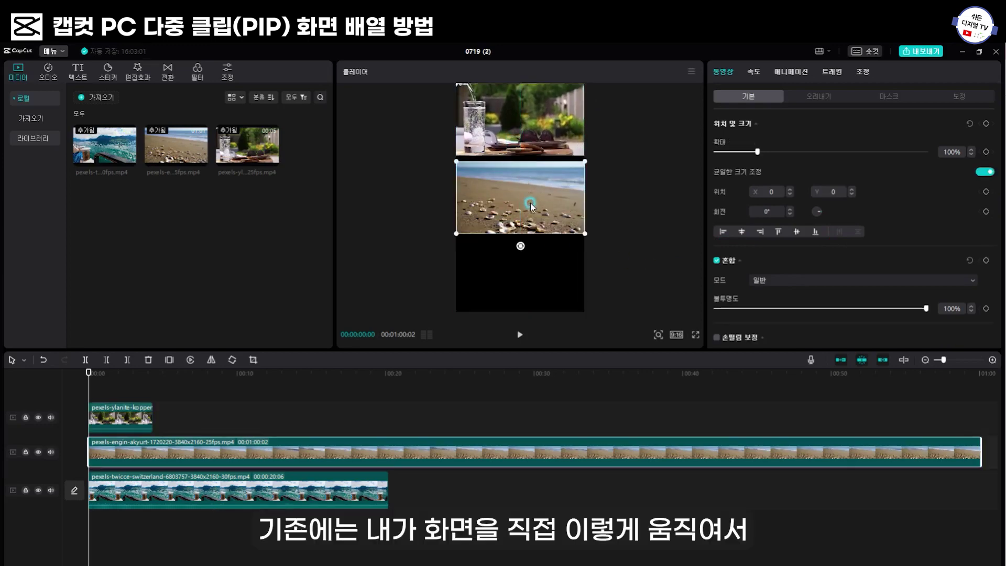
pyautogui.moveTo(530, 206); pyautogui.dragTo(531, 290)
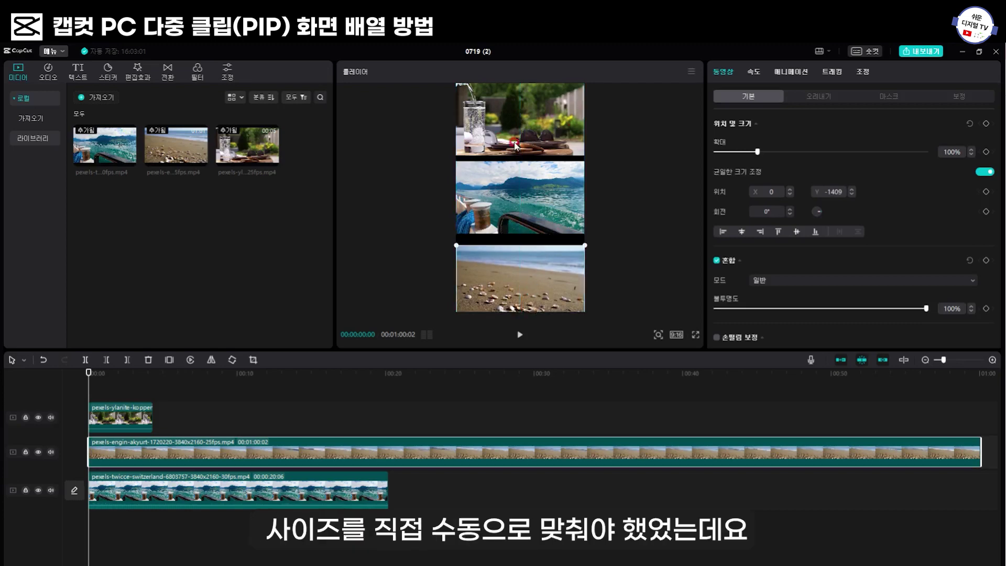
pyautogui.click(509, 264)
pyautogui.click(762, 234)
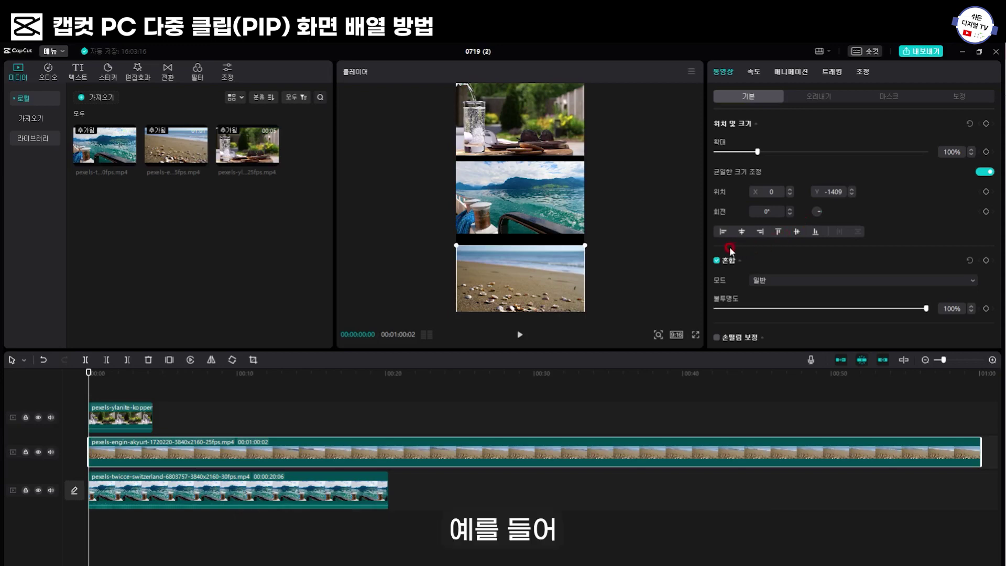
# - Align the lake clip in the middle of the portrait frame to the frame's top edge
pyautogui.click(539, 227)
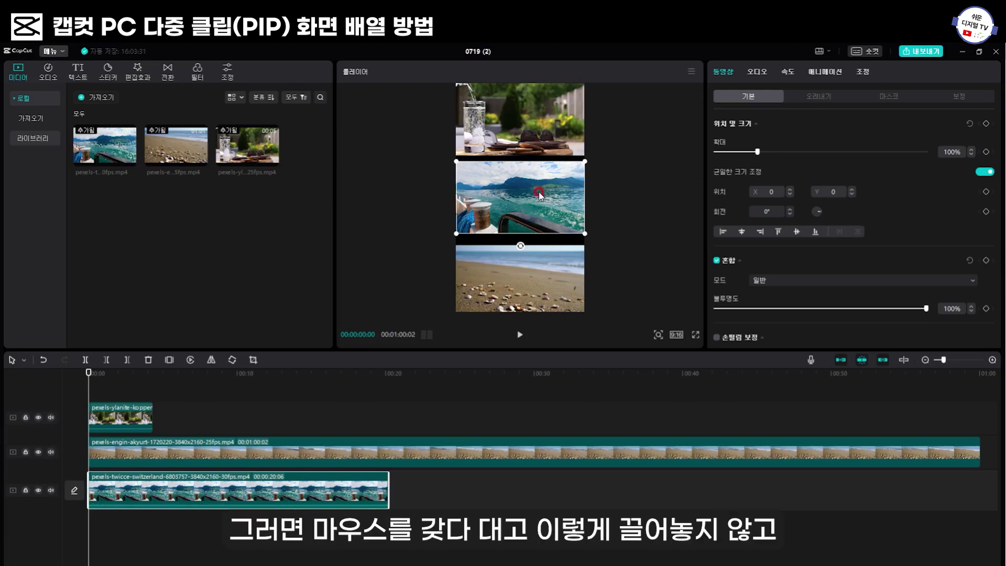
pyautogui.moveTo(539, 192)
pyautogui.mouseDown()
pyautogui.moveTo(535, 144)
pyautogui.moveTo(539, 194)
pyautogui.mouseUp()
pyautogui.click(720, 232)
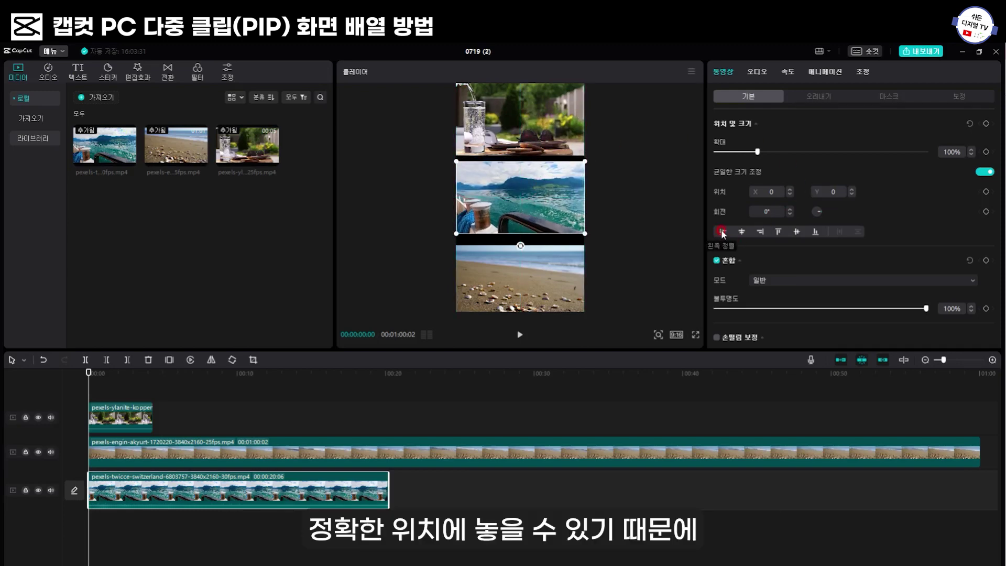
pyautogui.click(780, 231)
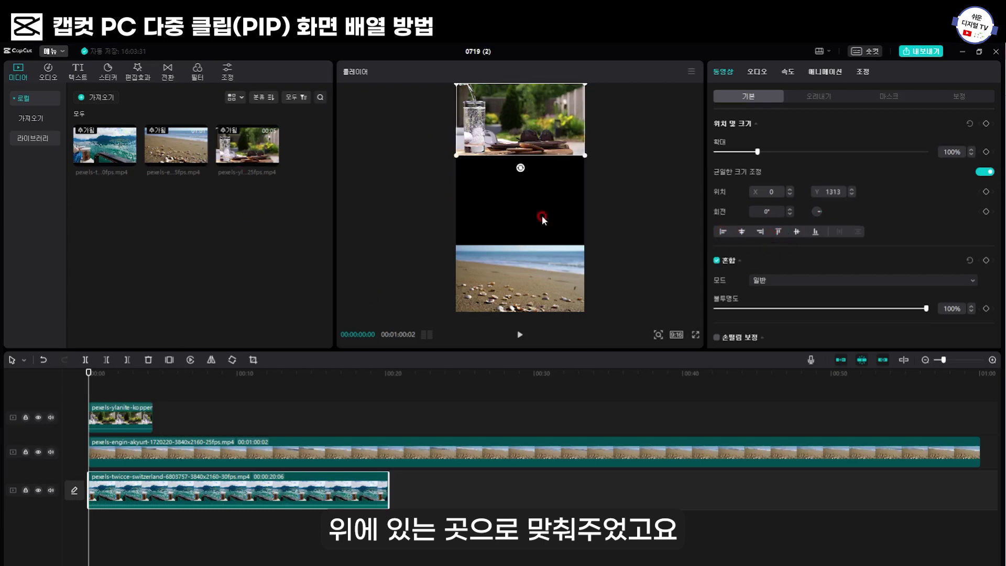
# - Align the water-glass clip to the vertical middle and the beach clip to the bottom edge of the portrait frame
pyautogui.click(549, 137)
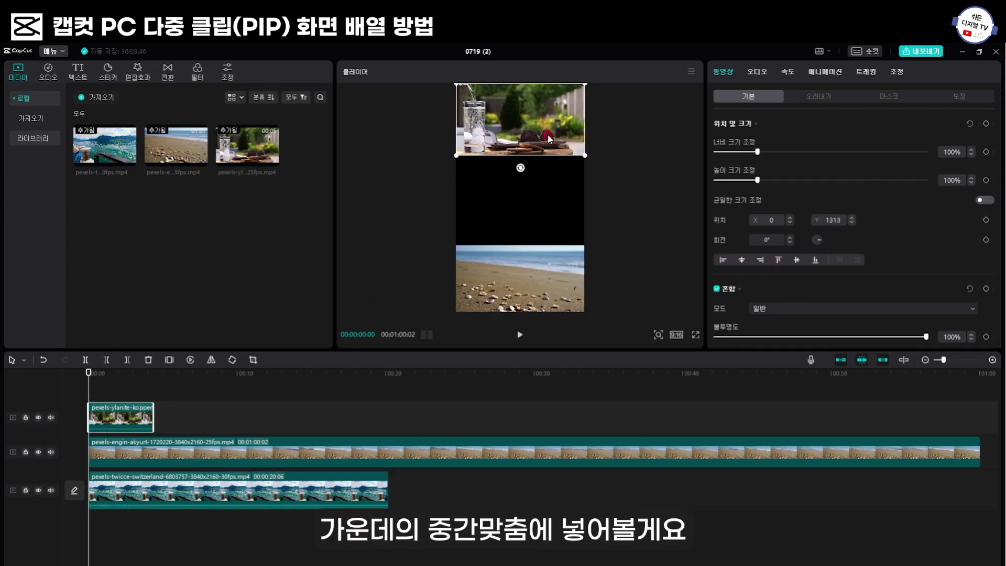
pyautogui.click(797, 259)
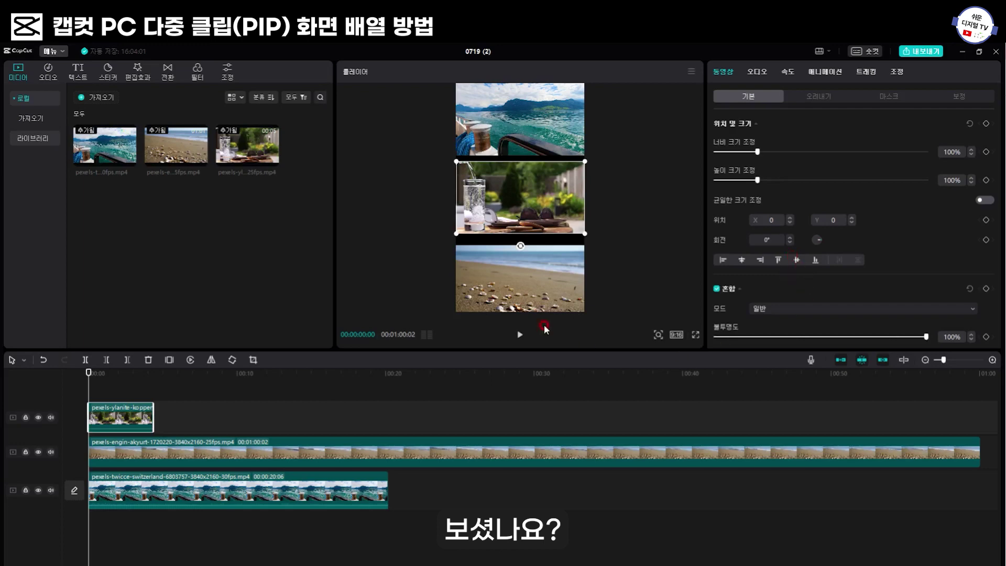
pyautogui.click(546, 300)
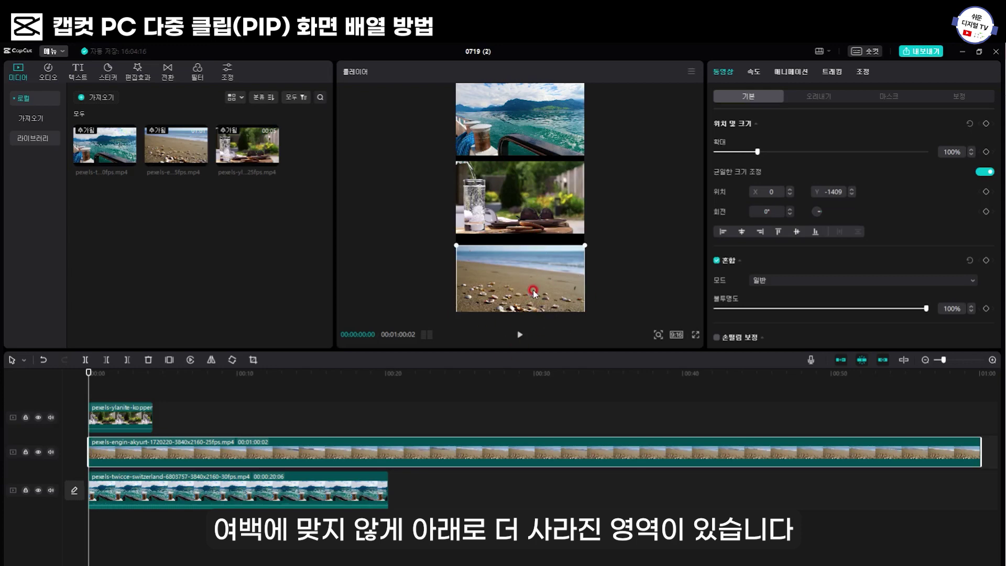
pyautogui.click(815, 232)
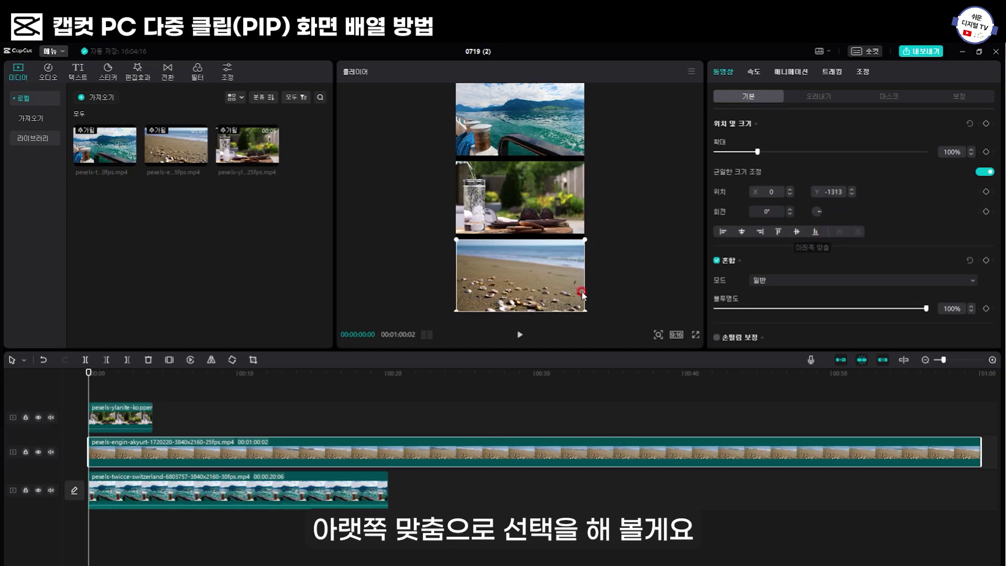
pyautogui.click(633, 261)
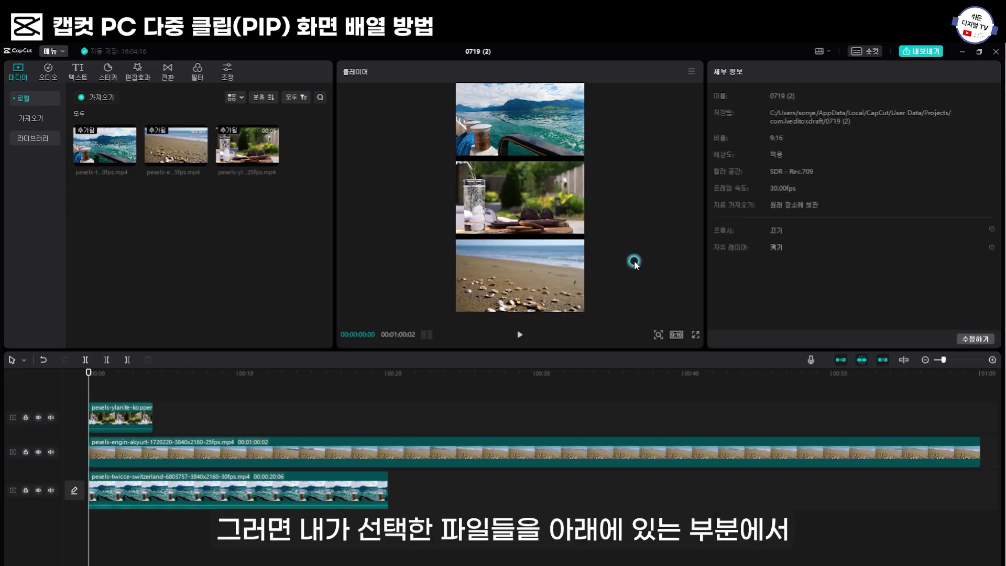
pyautogui.click(545, 149)
pyautogui.click(535, 191)
pyautogui.click(541, 266)
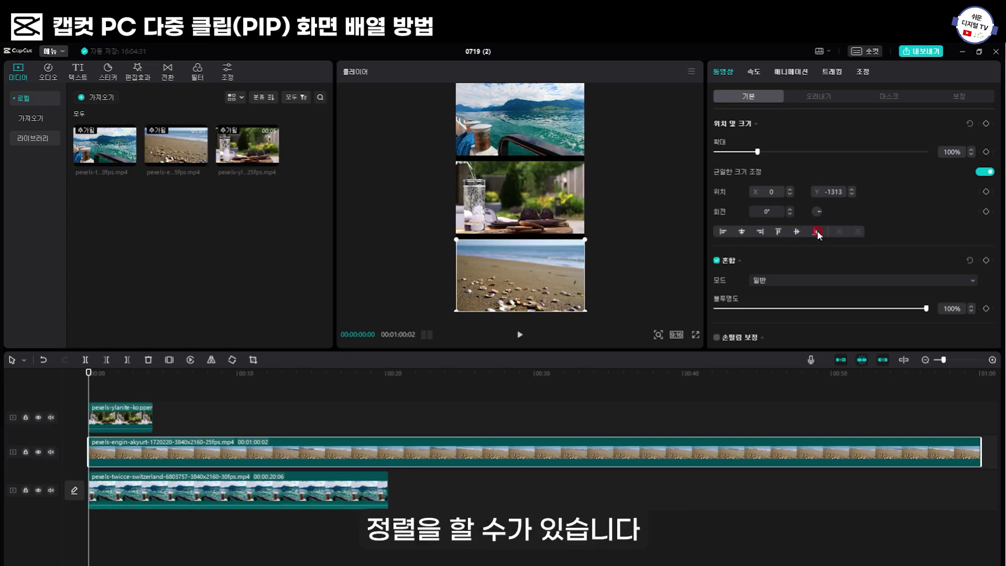
# - Switch the project's aspect ratio to 16:9 and place the beach clip on the frame's right side at 44% scale, about X 1041, Y 50
pyautogui.click(678, 335)
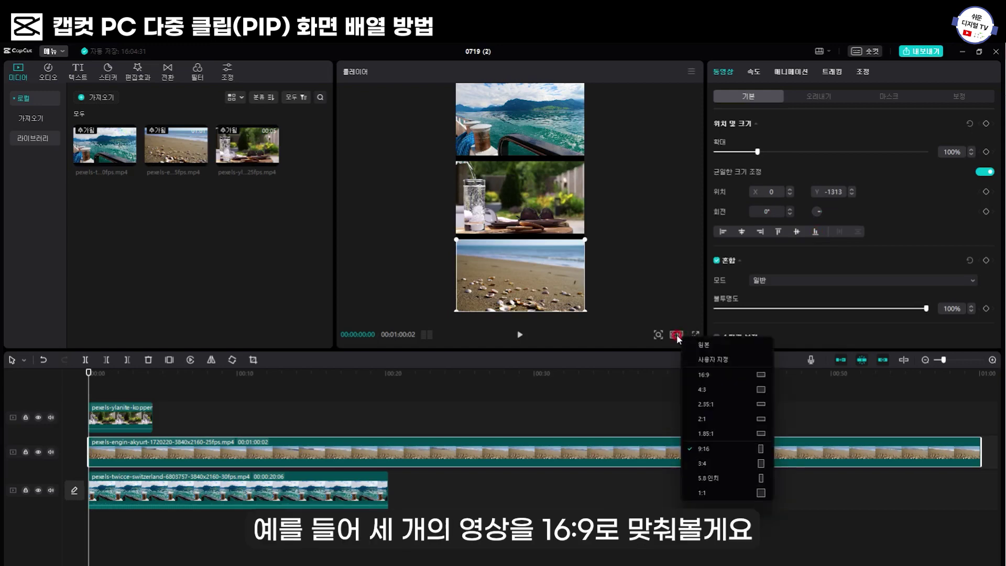
pyautogui.click(712, 374)
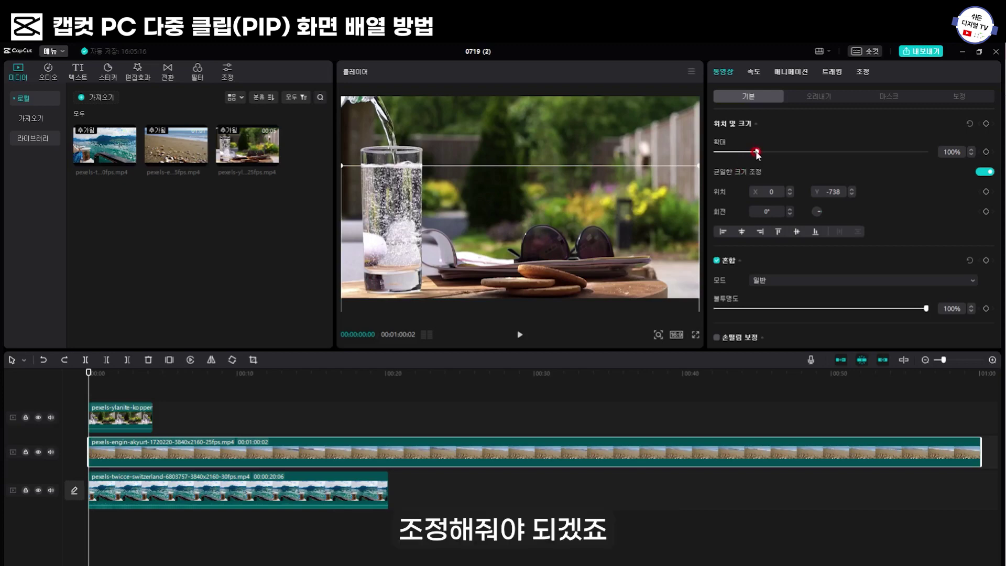
pyautogui.moveTo(756, 154); pyautogui.dragTo(733, 153)
pyautogui.moveTo(558, 261); pyautogui.dragTo(637, 197)
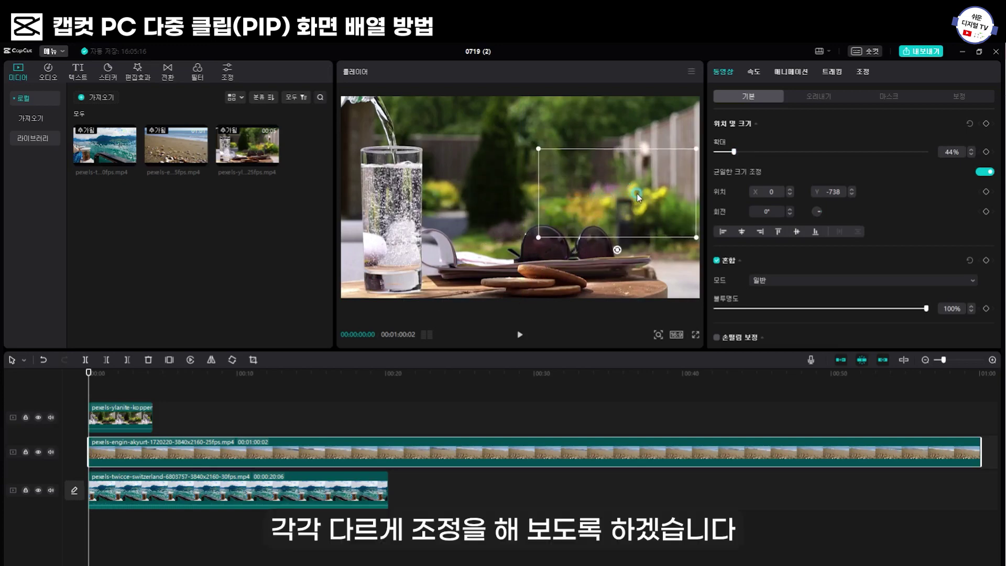
# - Scale the water-glass clip uniformly to 50% and align it to the left edge of the frame
pyautogui.click(272, 493)
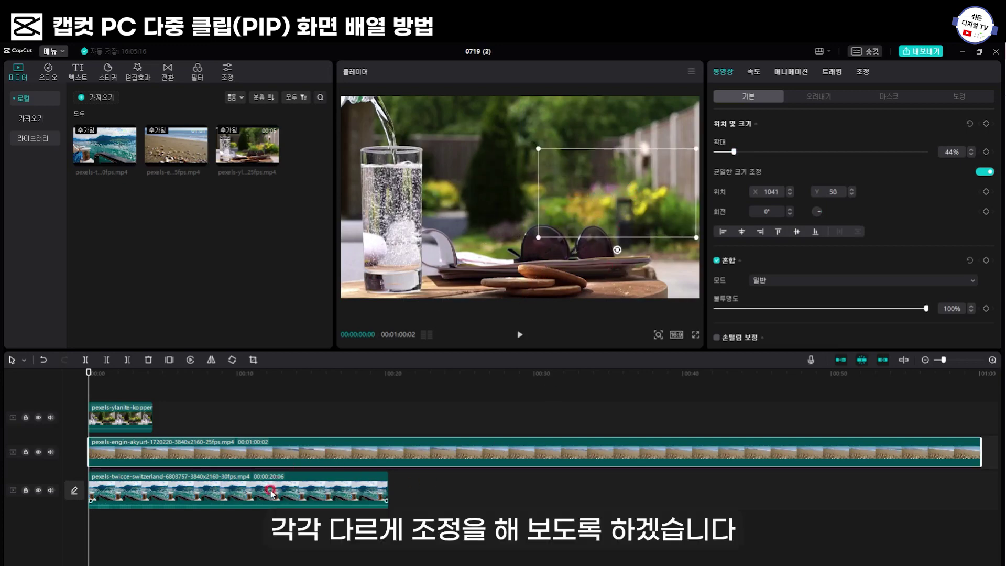
pyautogui.click(101, 419)
pyautogui.click(984, 200)
pyautogui.moveTo(757, 151); pyautogui.dragTo(735, 156)
pyautogui.moveTo(948, 152); pyautogui.dragTo(927, 153)
pyautogui.write('50')
pyautogui.press('Return')
pyautogui.click(734, 230)
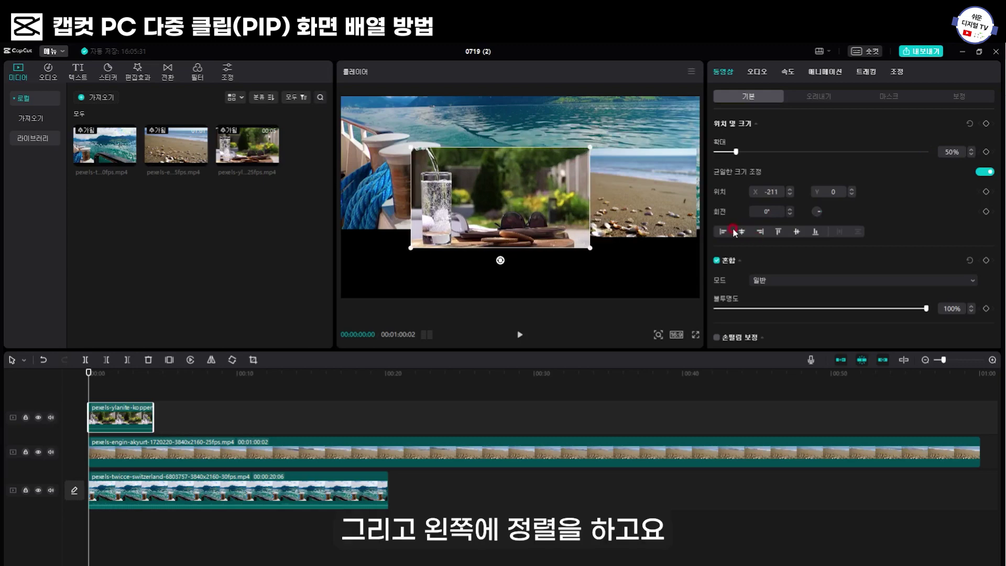
pyautogui.click(724, 232)
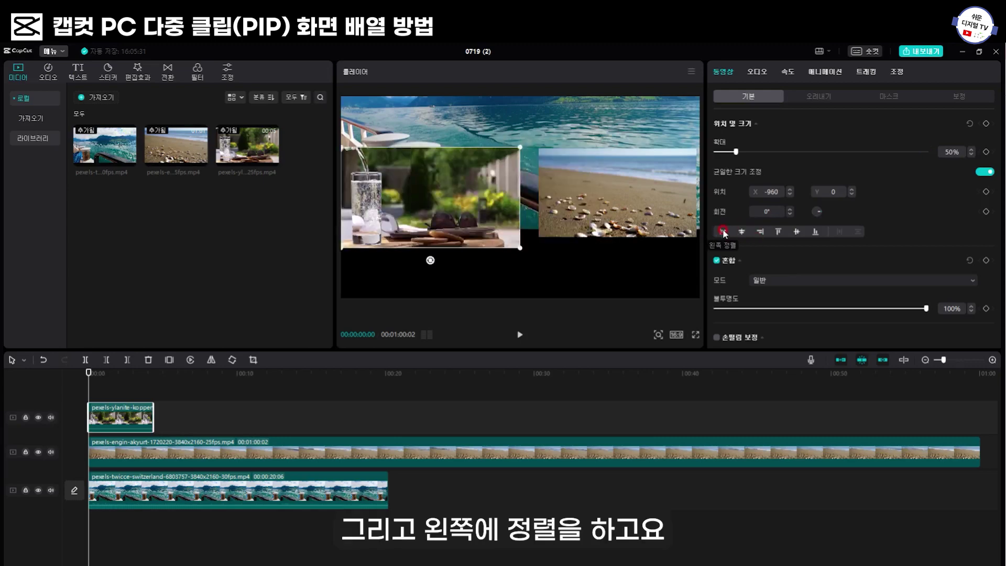
# - Set the scale of both the beach clip and the lake clip to 50%
pyautogui.click(237, 445)
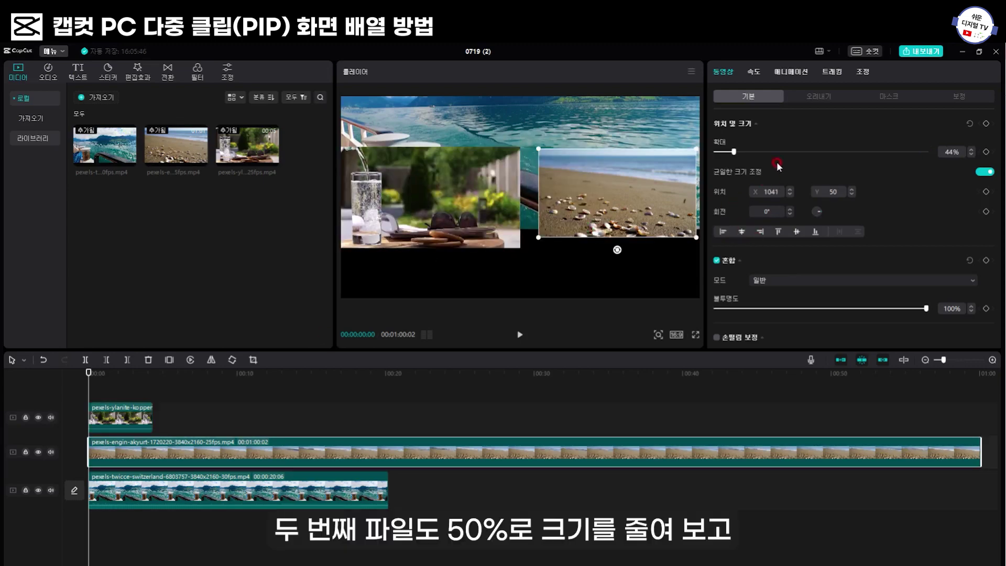
pyautogui.click(950, 153)
pyautogui.press('Return')
pyautogui.click(439, 194)
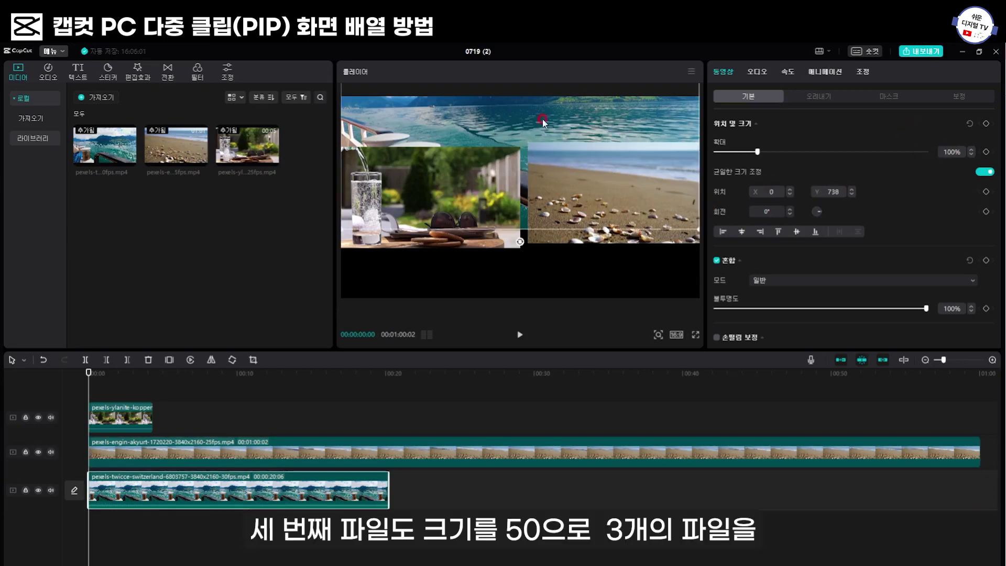
pyautogui.click(959, 151)
pyautogui.write('50')
pyautogui.press('Return')
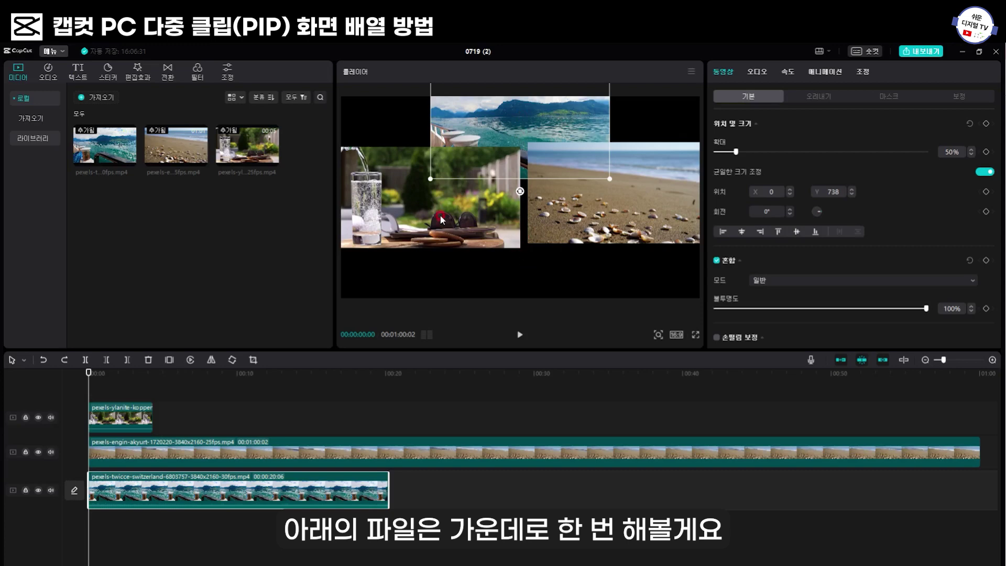
# - Align the water-glass clip to the frame's top edge and the beach clip to the frame's right and top edges
pyautogui.click(365, 201)
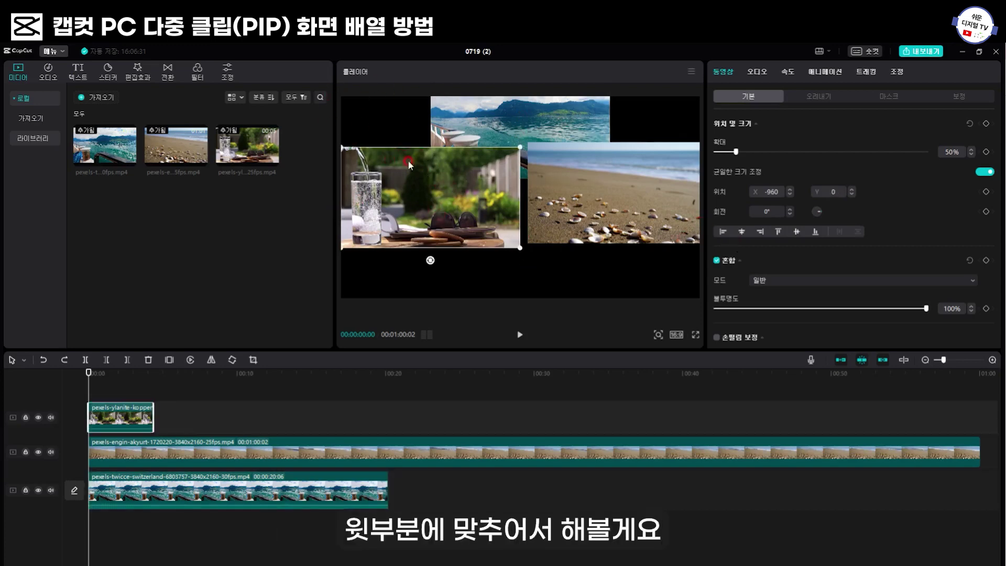
pyautogui.click(777, 232)
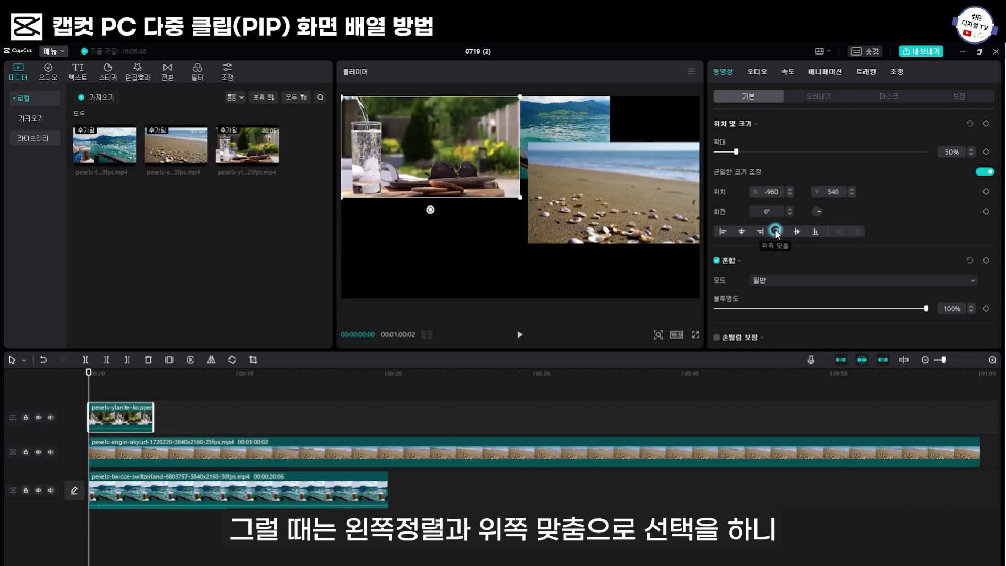
pyautogui.click(511, 98)
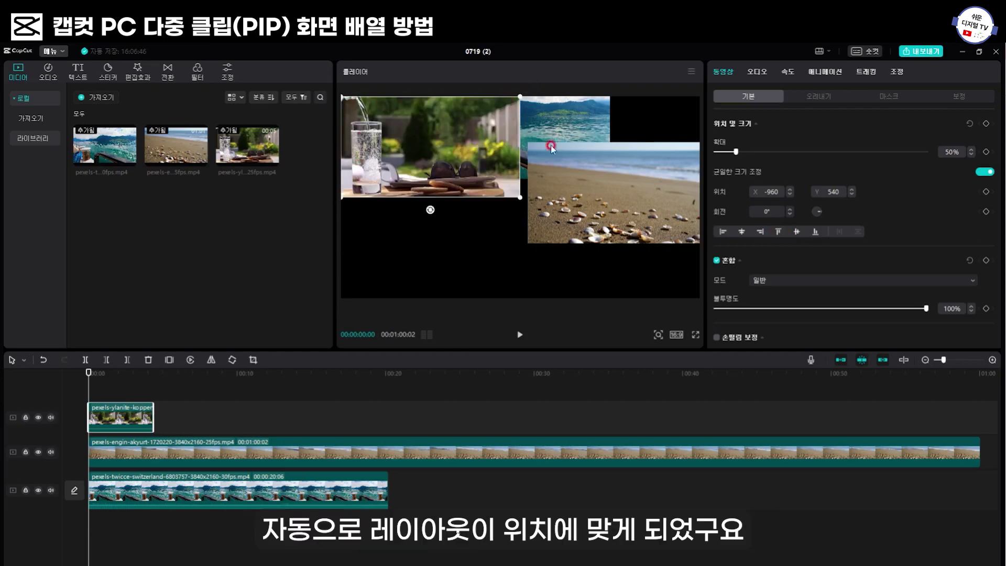
pyautogui.click(575, 200)
pyautogui.click(761, 231)
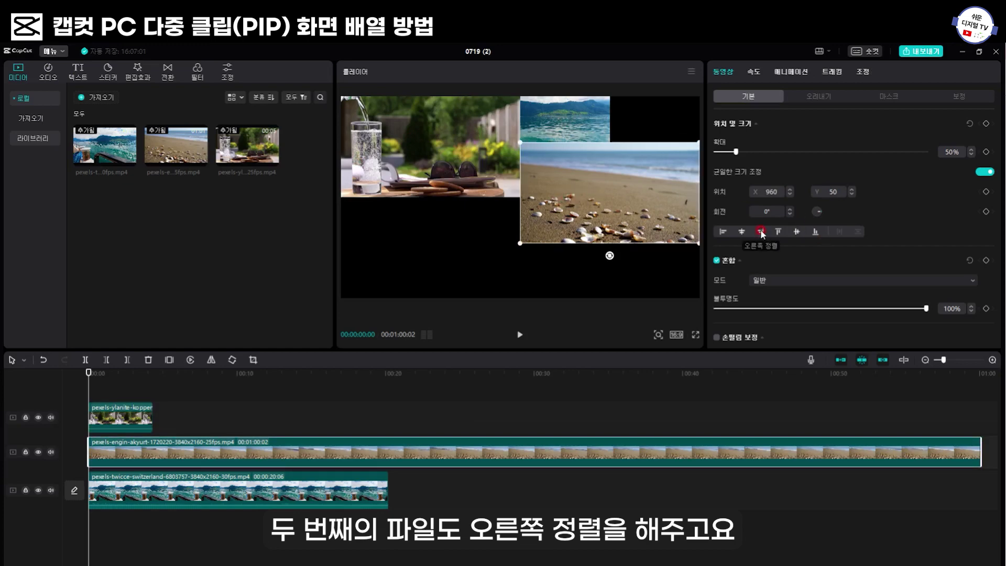
pyautogui.click(779, 232)
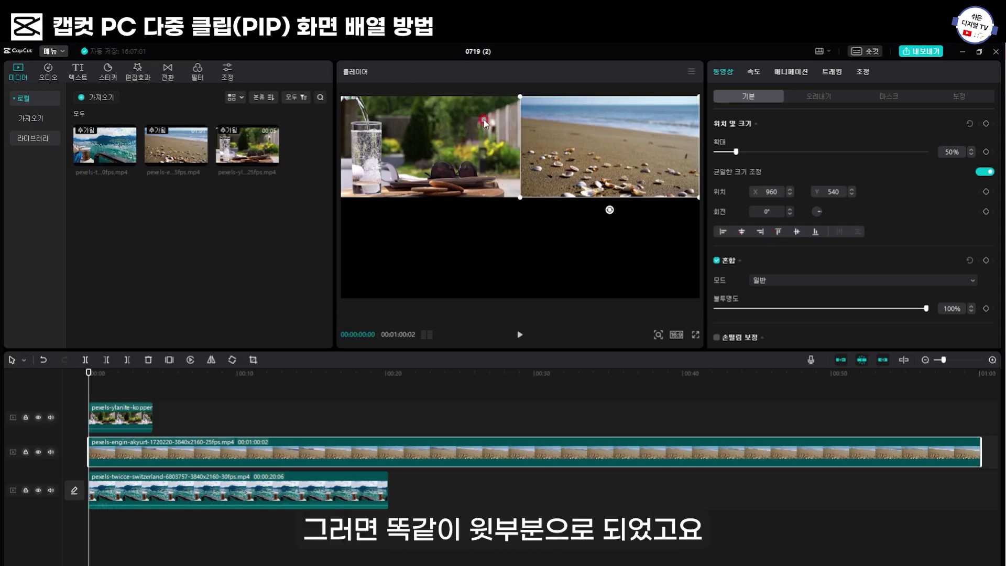
# - Align the lake clip to the bottom edge and horizontal center of the frame
pyautogui.click(639, 135)
pyautogui.click(539, 110)
pyautogui.click(813, 233)
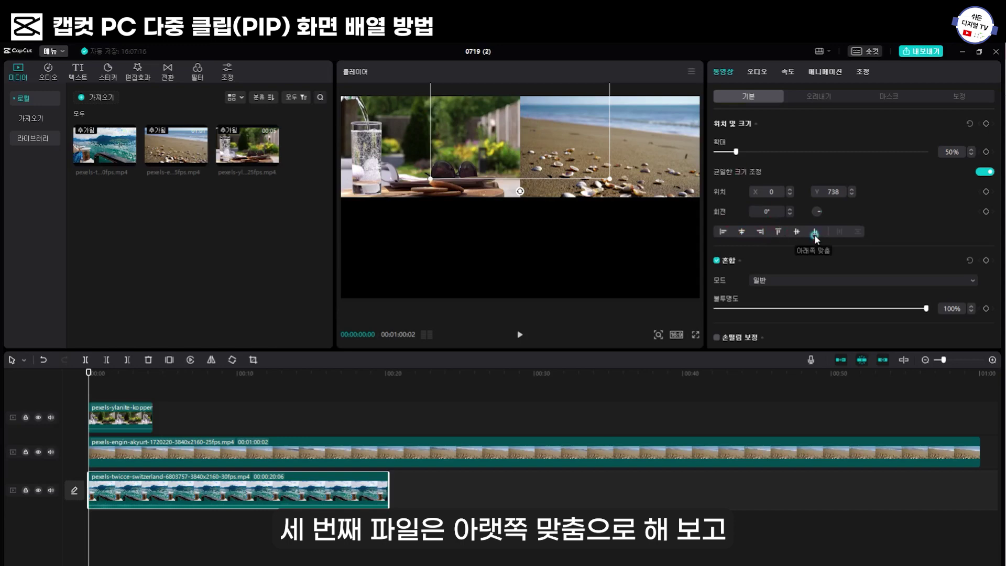
pyautogui.click(741, 232)
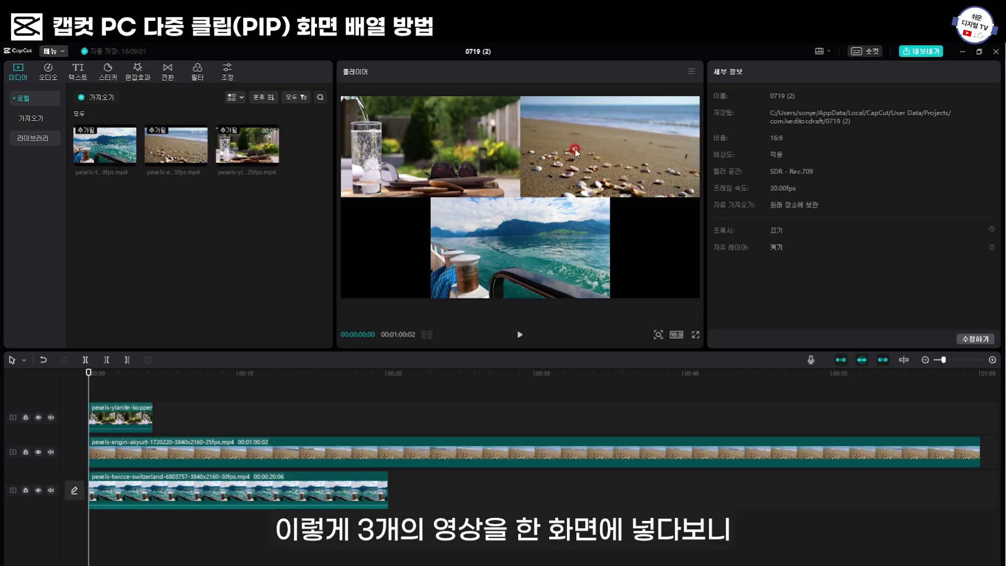
pyautogui.click(553, 249)
pyautogui.click(586, 148)
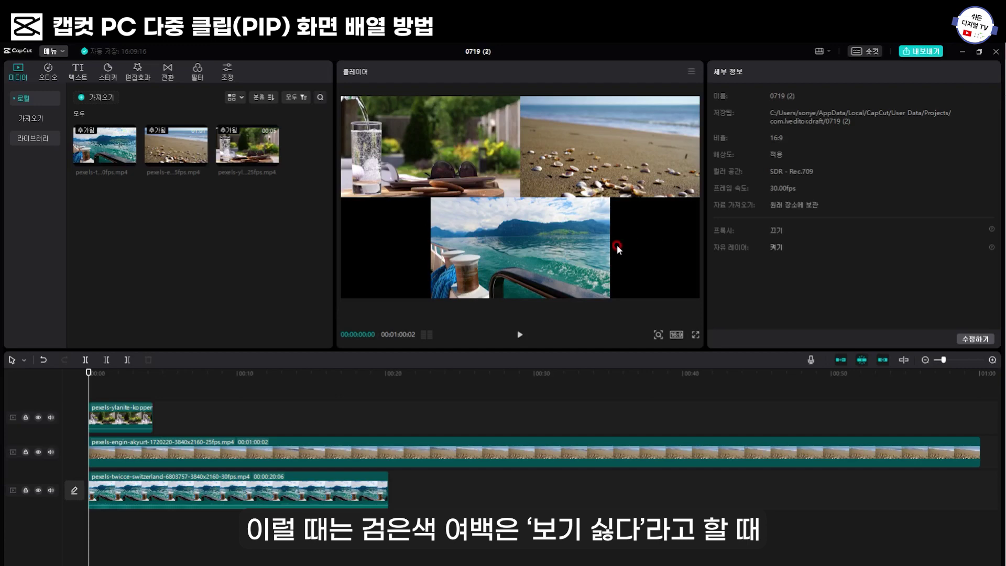
# - Try enlarging the lake clip uniformly to about 102% and moving it up to about Y 21, and undo both changes
pyautogui.click(575, 246)
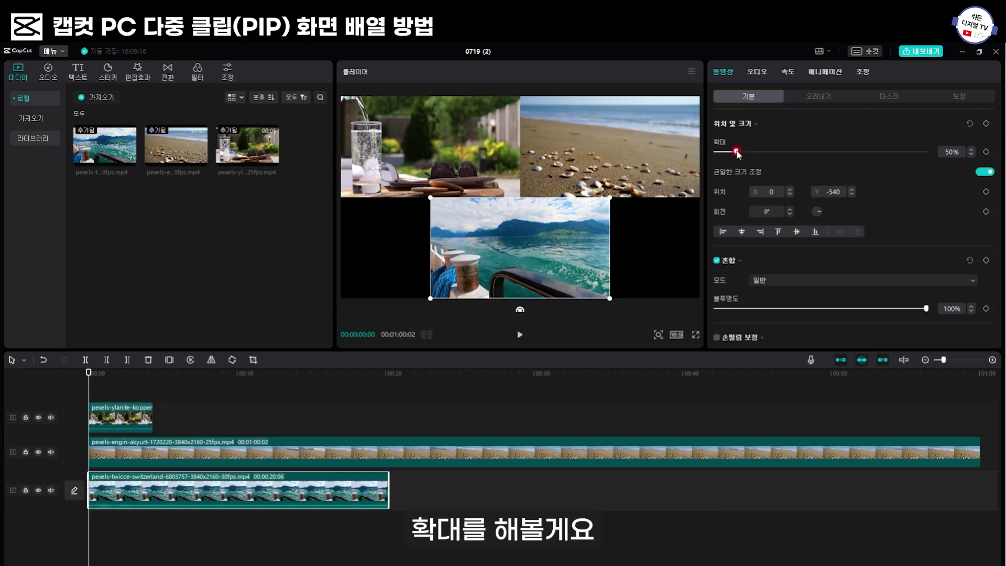
pyautogui.moveTo(736, 153); pyautogui.dragTo(759, 151)
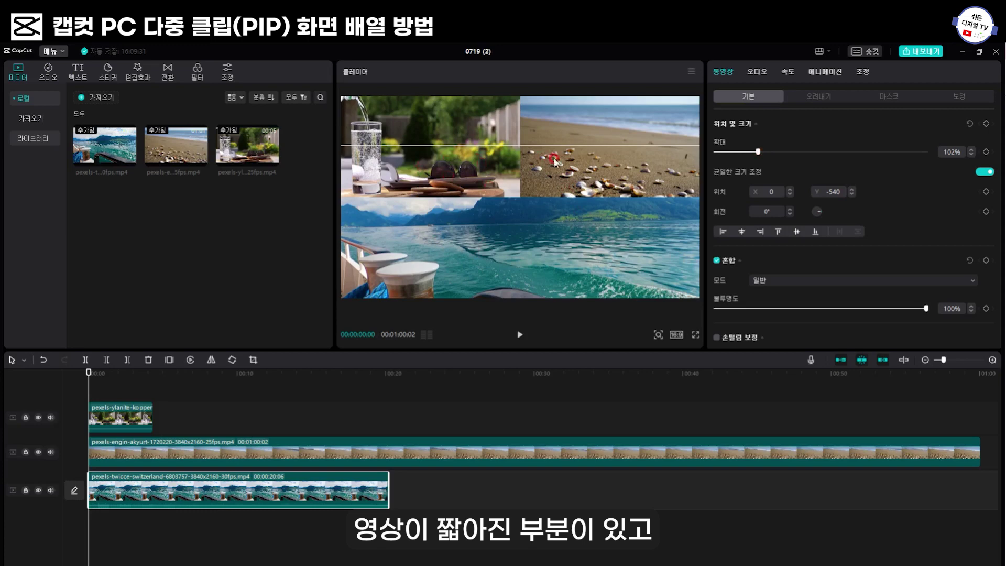
pyautogui.moveTo(585, 256); pyautogui.dragTo(589, 202)
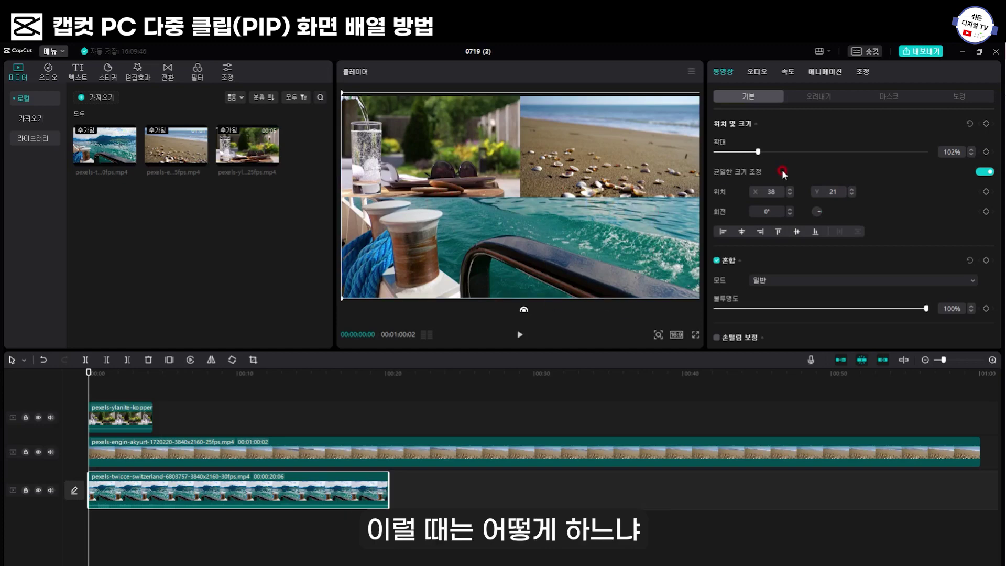
pyautogui.hotkey('ctrl', 'z')
pyautogui.hotkey('ctrl', 'z')
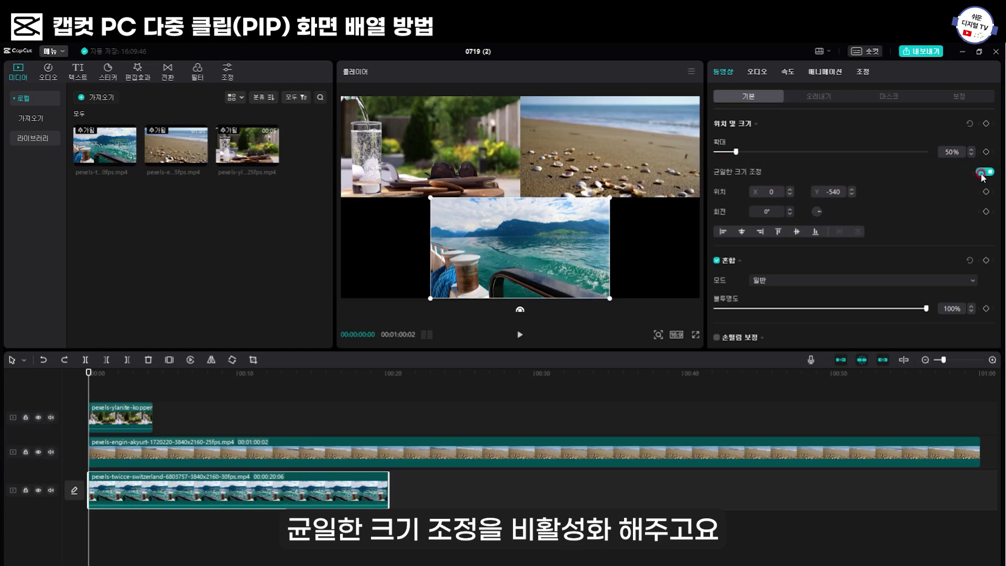
# - Turn off uniform scaling for the lake clip, try stretching only its width to 100%, and undo the stretch
pyautogui.click(983, 171)
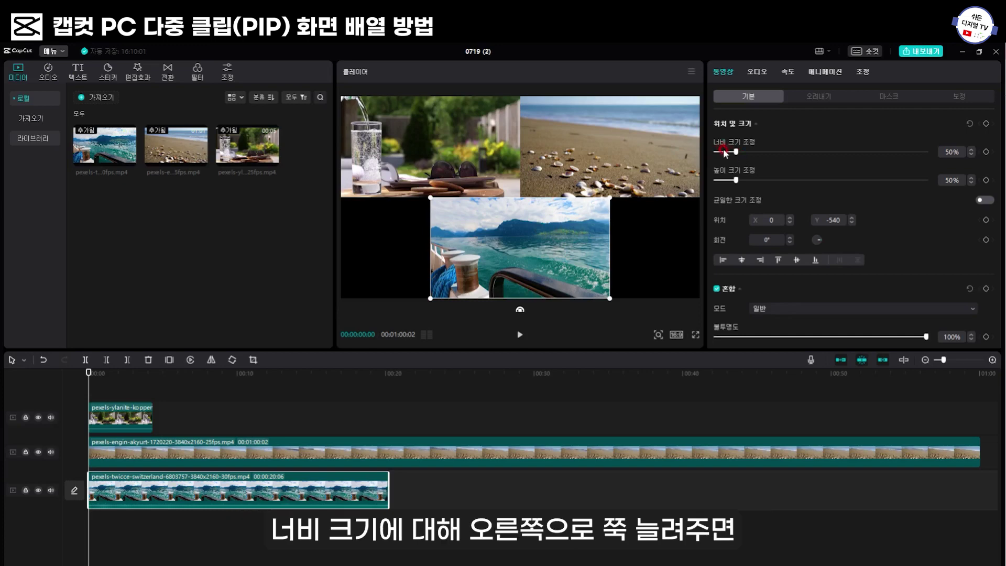
pyautogui.moveTo(736, 152); pyautogui.dragTo(757, 154)
pyautogui.click(666, 290)
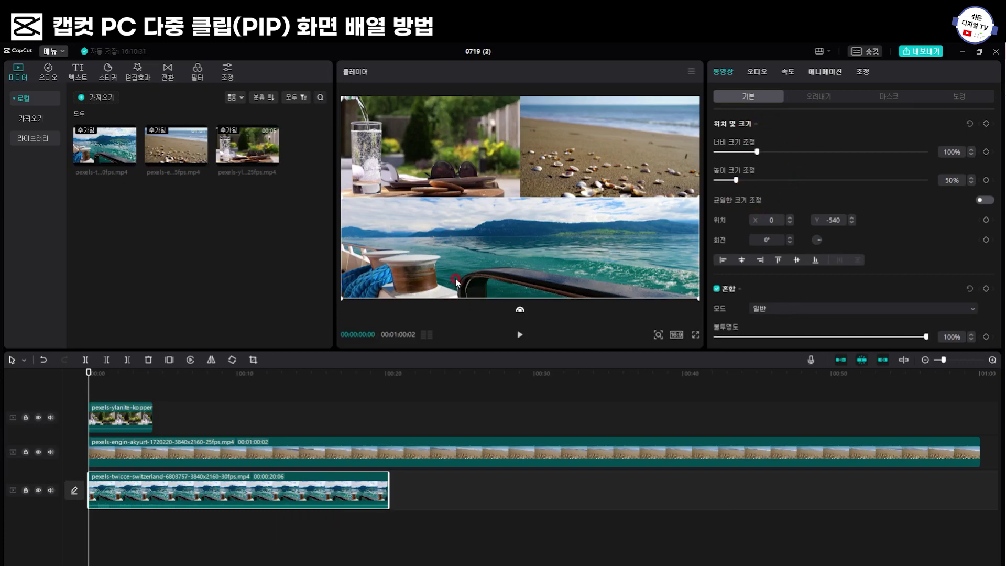
pyautogui.hotkey('ctrl', 'z')
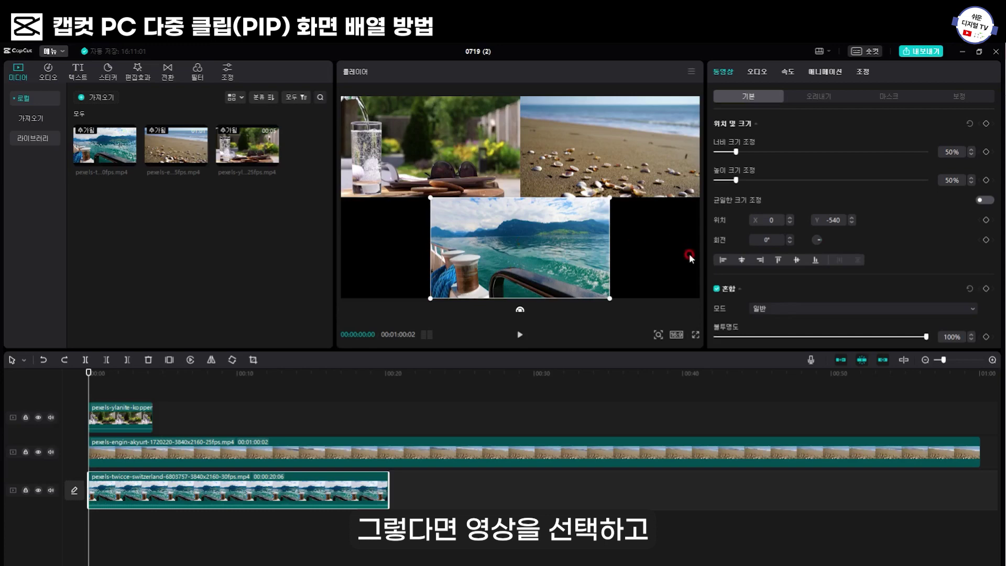
# - Align the lake clip to the left and bottom edges of the frame, below the water-glass clip
pyautogui.click(722, 261)
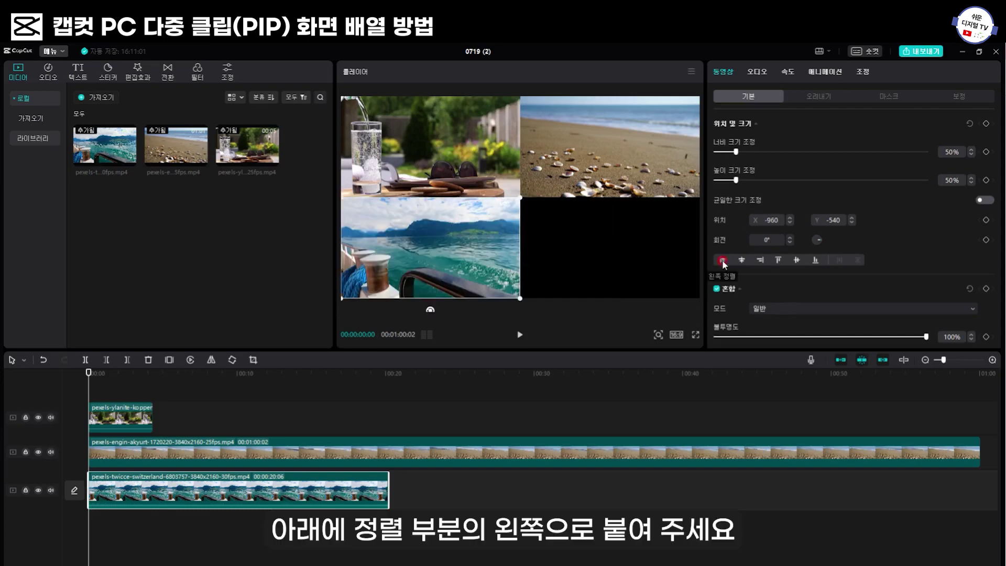
pyautogui.click(815, 261)
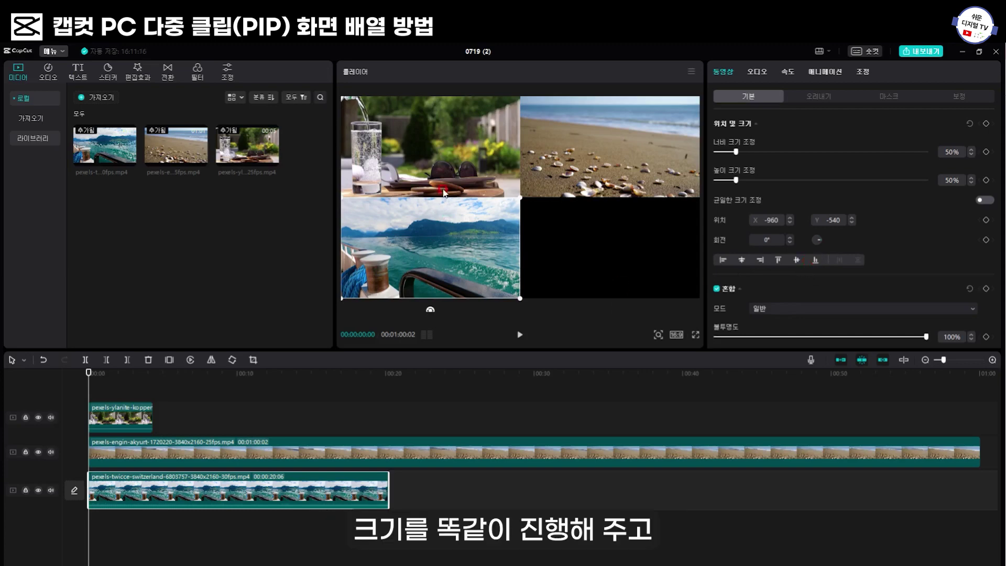
pyautogui.click(648, 270)
pyautogui.click(556, 242)
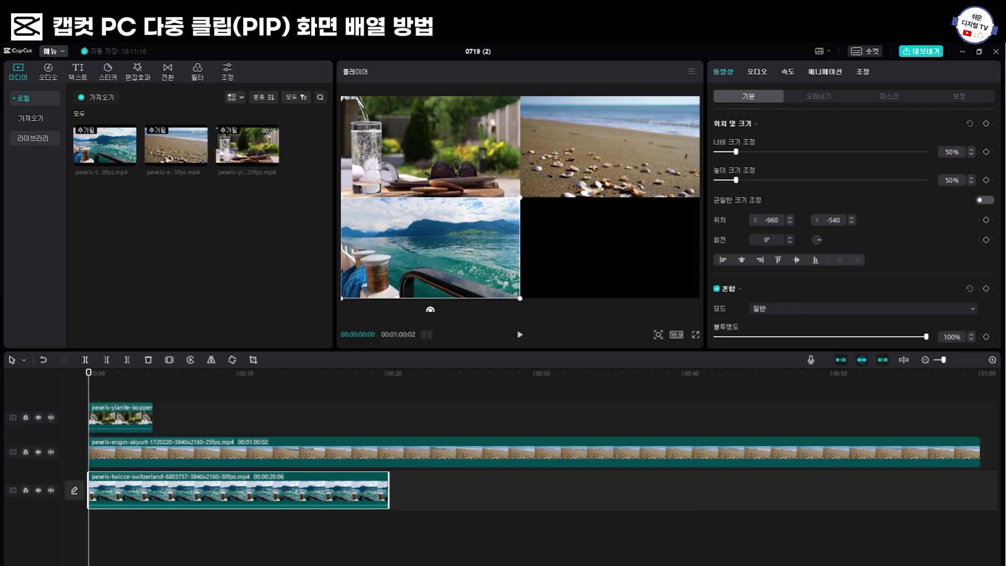
# - Add the convertible-driving clip on a new track above the others at the timeline start and scale it to 50%
pyautogui.moveTo(401, 285); pyautogui.dragTo(120, 390)
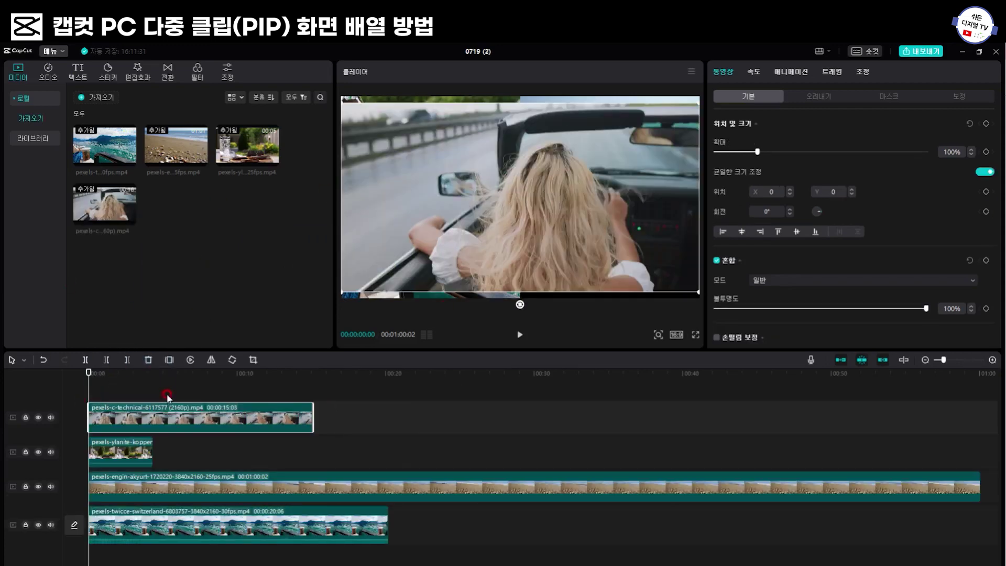
pyautogui.click(952, 148)
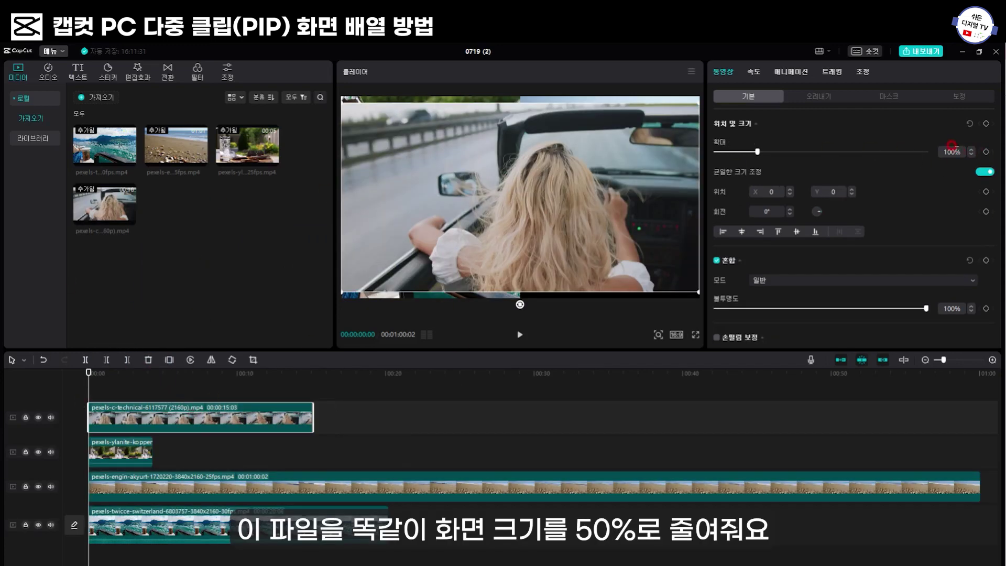
pyautogui.write('50')
pyautogui.press('Return')
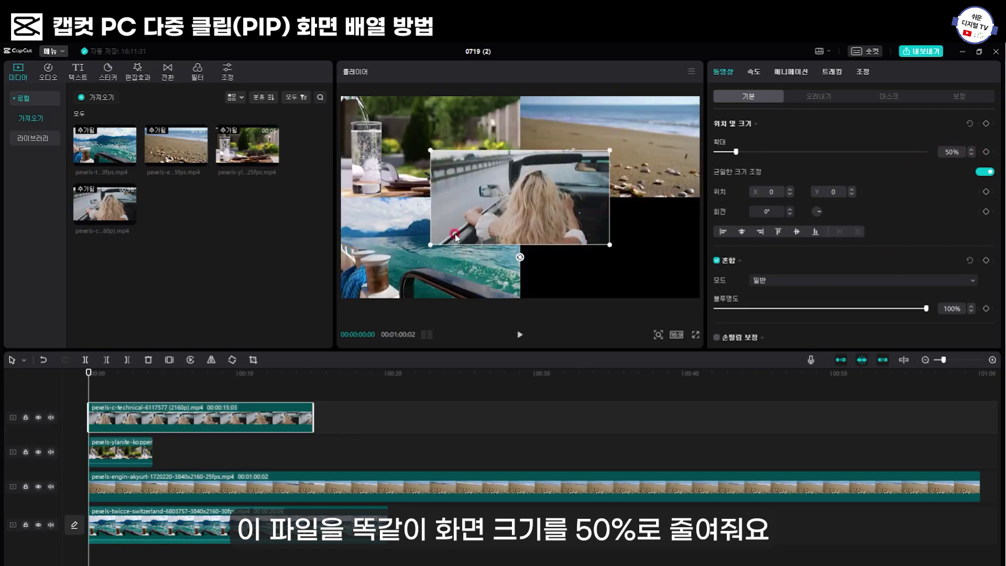
# - Align the driving clip to the bottom and right edges of the frame, beside the lake clip
pyautogui.click(816, 234)
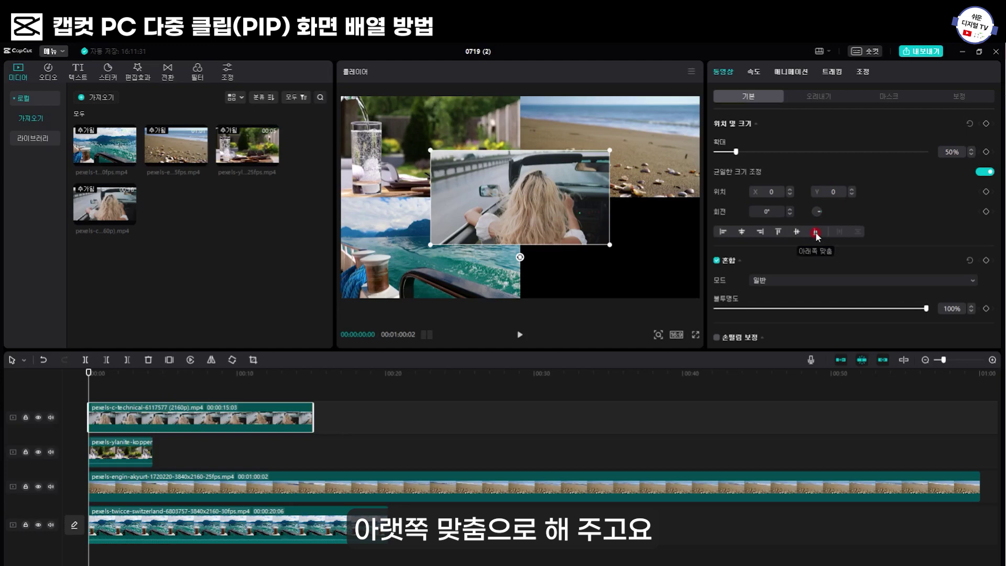
pyautogui.click(816, 231)
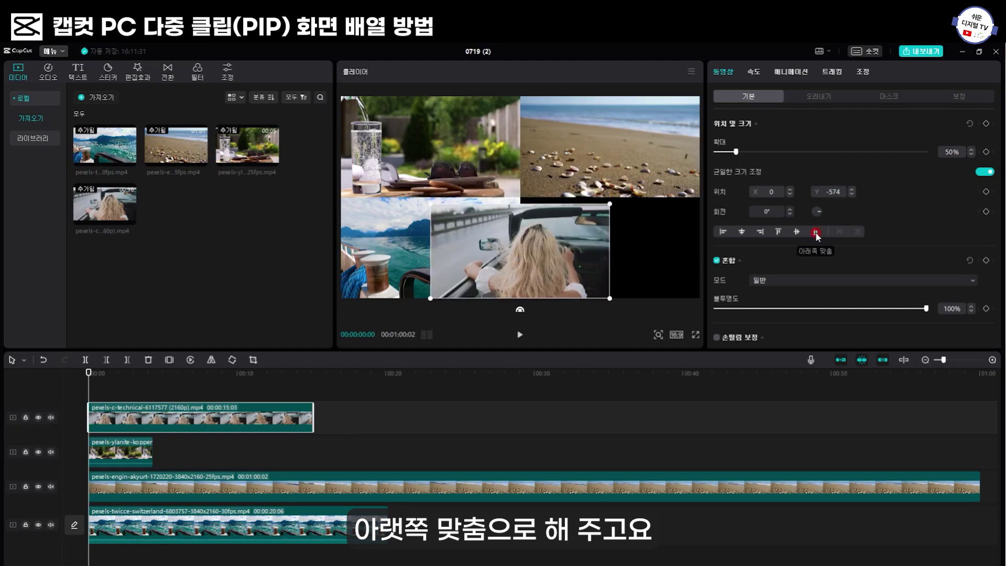
pyautogui.click(759, 231)
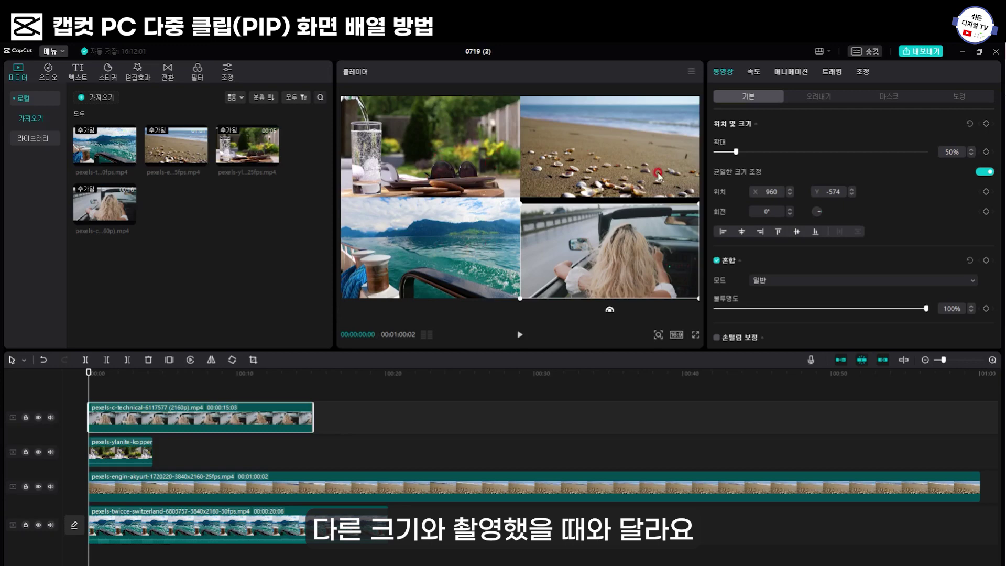
# - Turn off uniform scaling for the driving clip, stretch only its height to 52%, and realign it to the frame's bottom edge
pyautogui.click(985, 171)
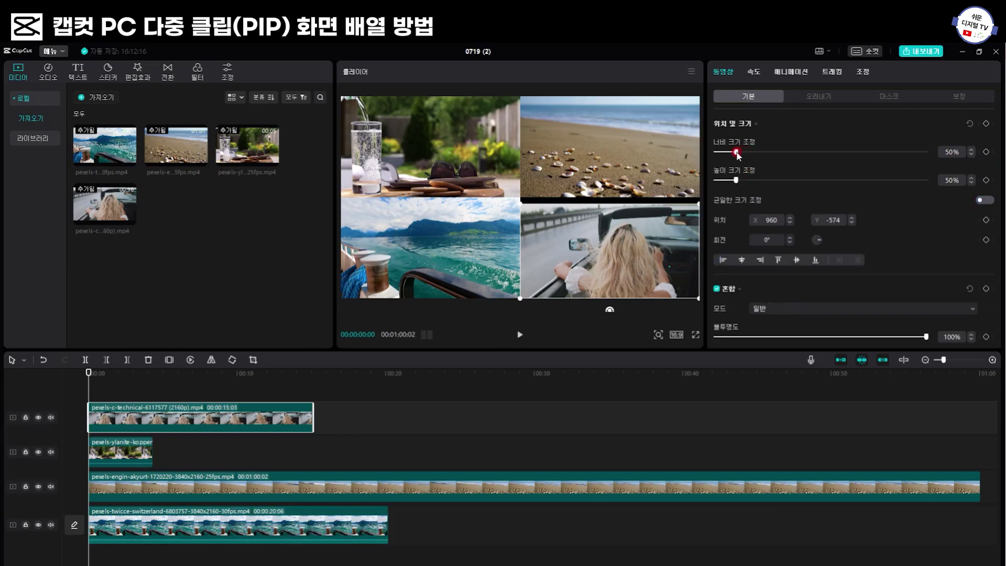
pyautogui.moveTo(737, 182); pyautogui.dragTo(737, 182)
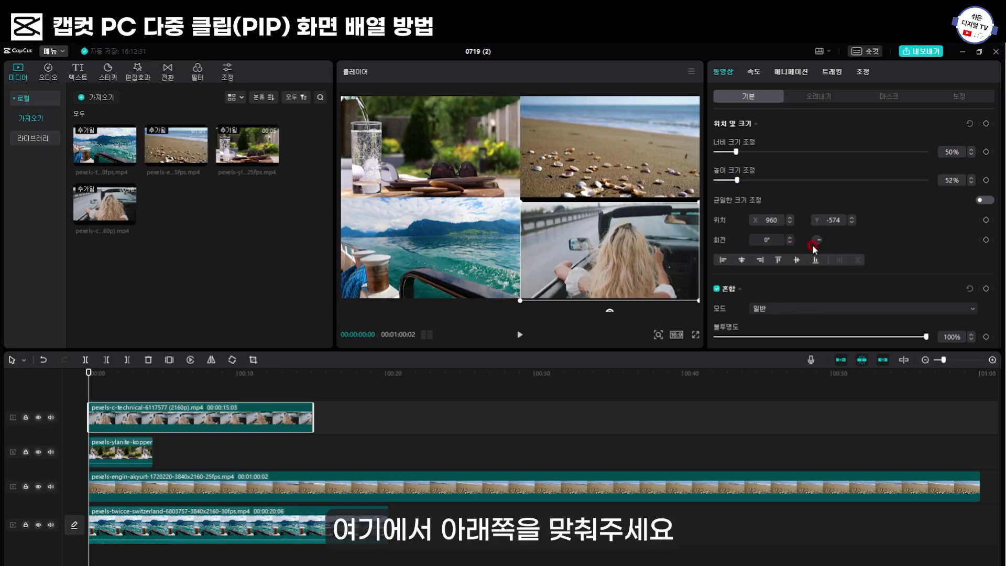
pyautogui.click(817, 260)
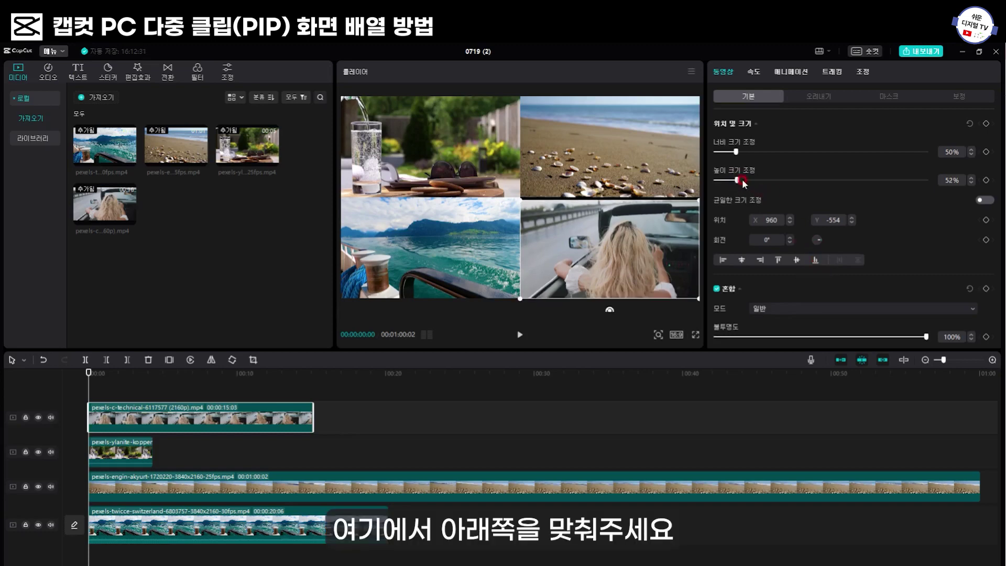